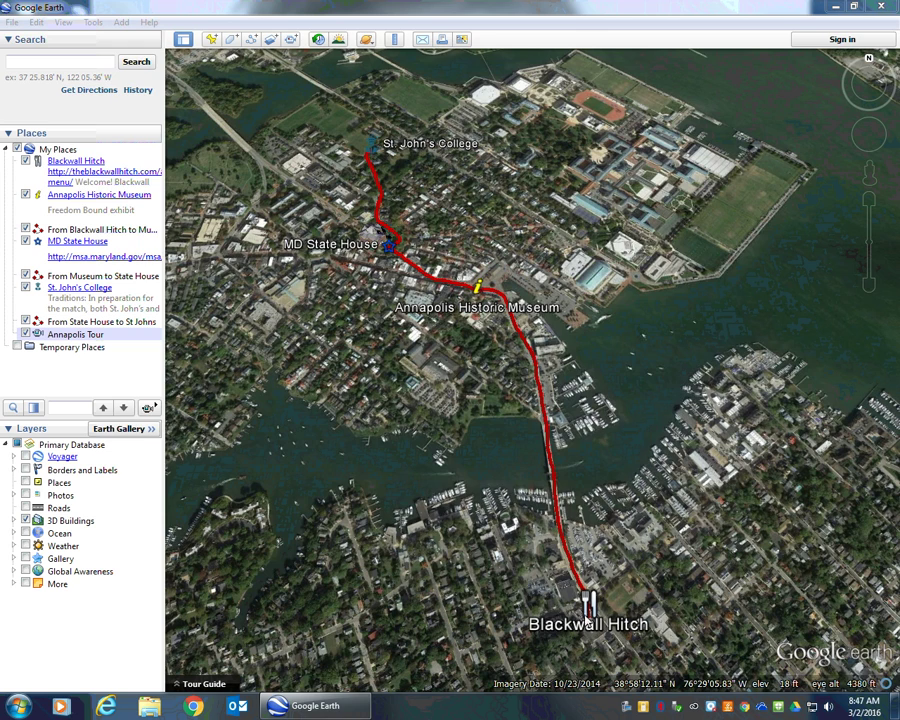
# - Fly to Blackwall Hitch, read its description balloon, then close it
pyautogui.click(589, 598)
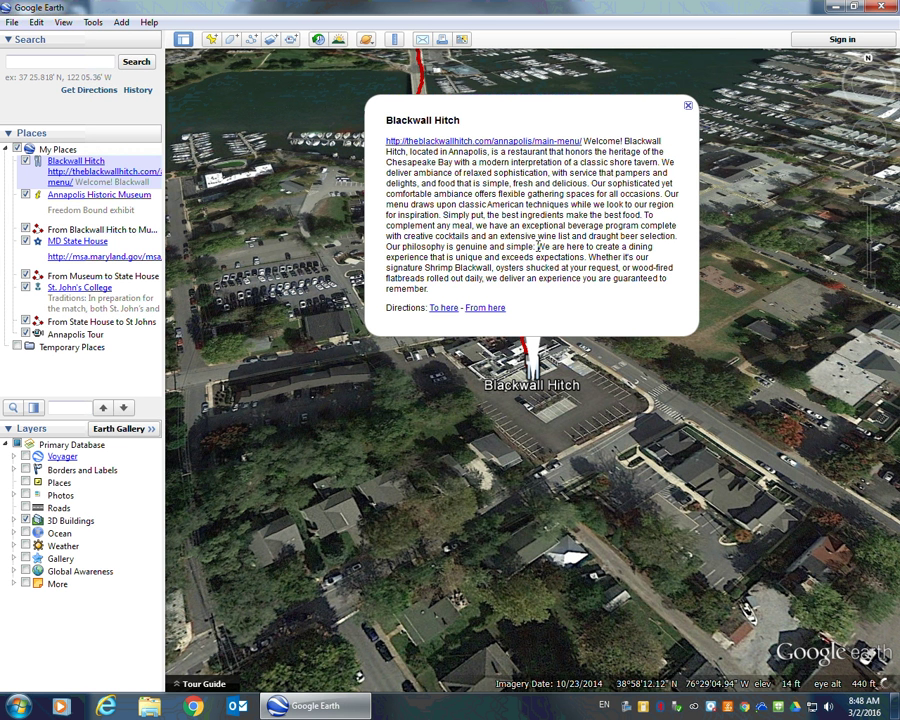
pyautogui.click(688, 107)
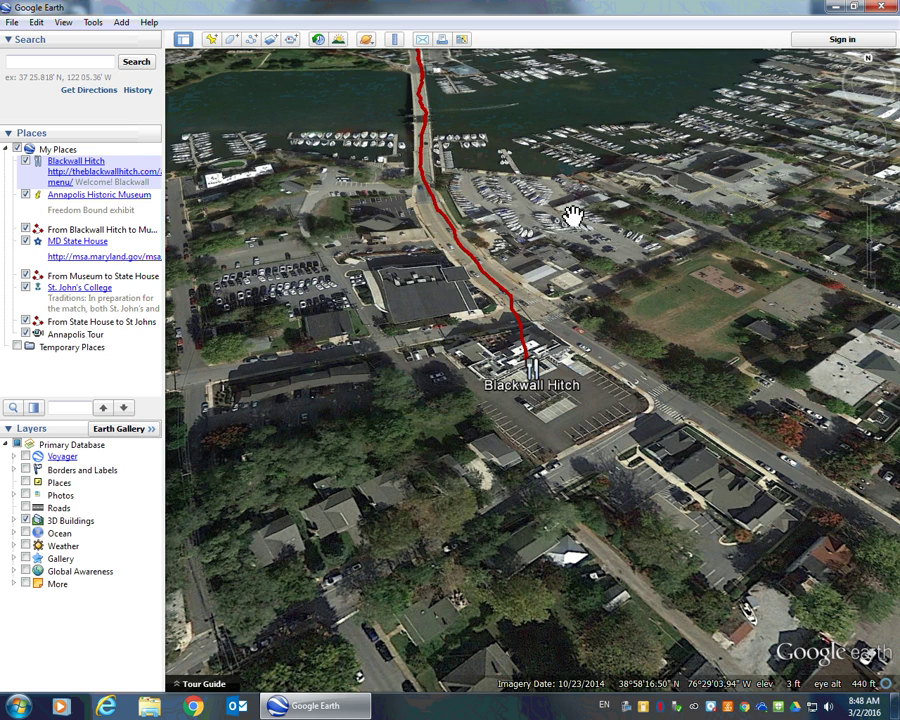
# - Pan and zoom out to frame the red route north to the Historic Museum and MD State House
pyautogui.moveTo(496, 153); pyautogui.dragTo(521, 205)
pyautogui.scroll(-1, 438, 177)
pyautogui.scroll(-3, 436, 177)
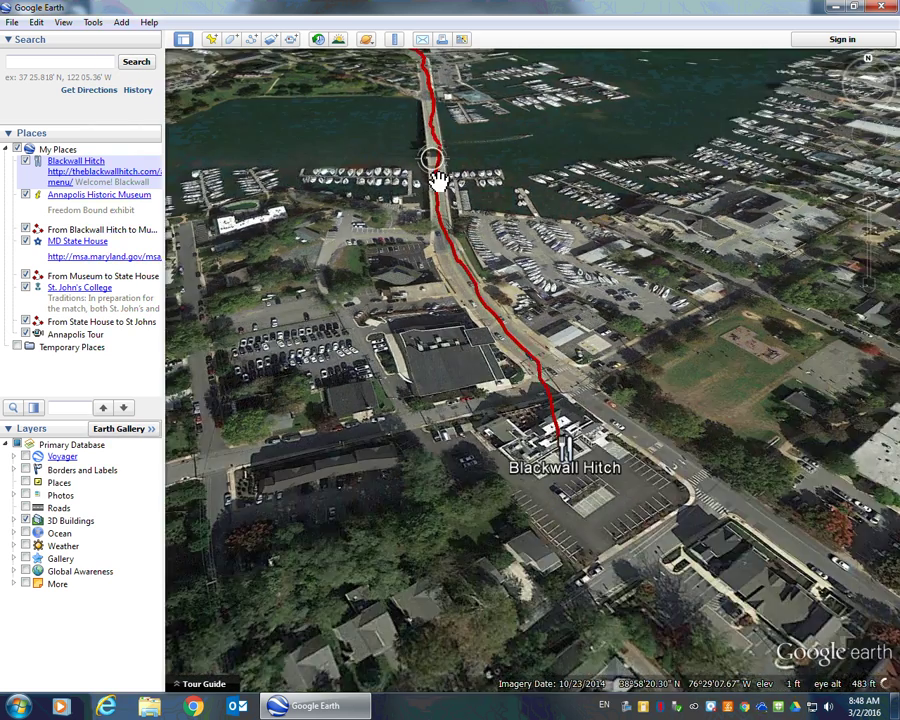
pyautogui.moveTo(438, 180); pyautogui.dragTo(474, 268)
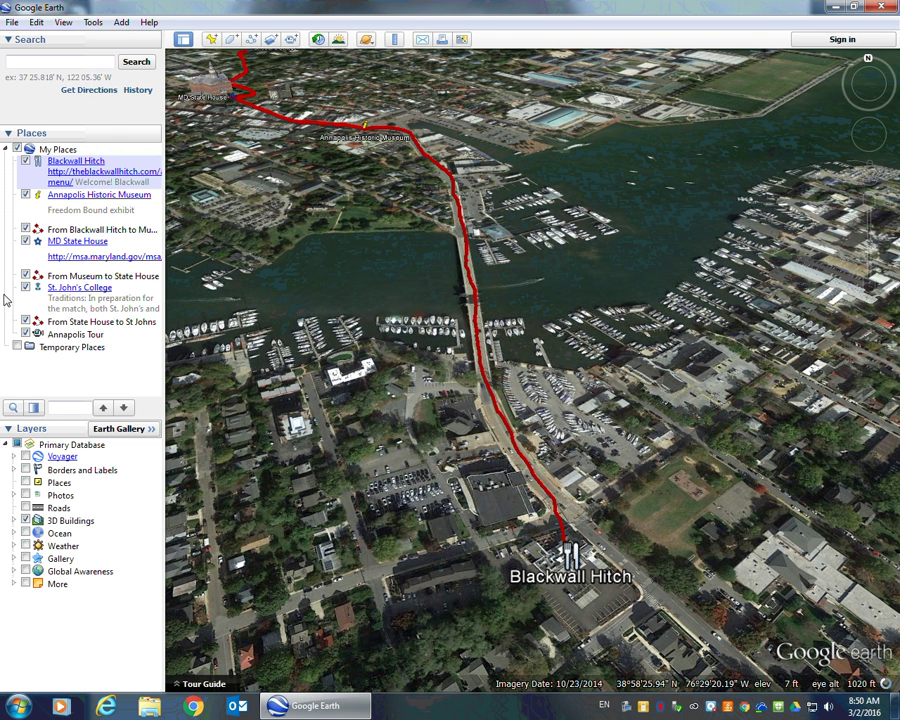
# - Open the tour recorder and begin recording over the Blackwall Hitch–State House route
pyautogui.click(291, 40)
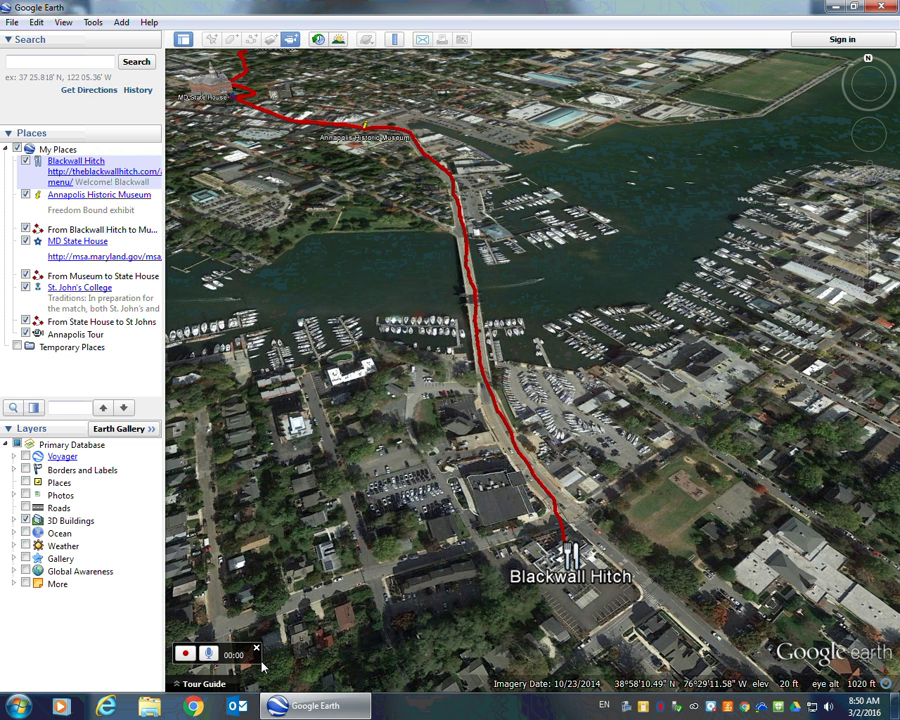
pyautogui.click(211, 656)
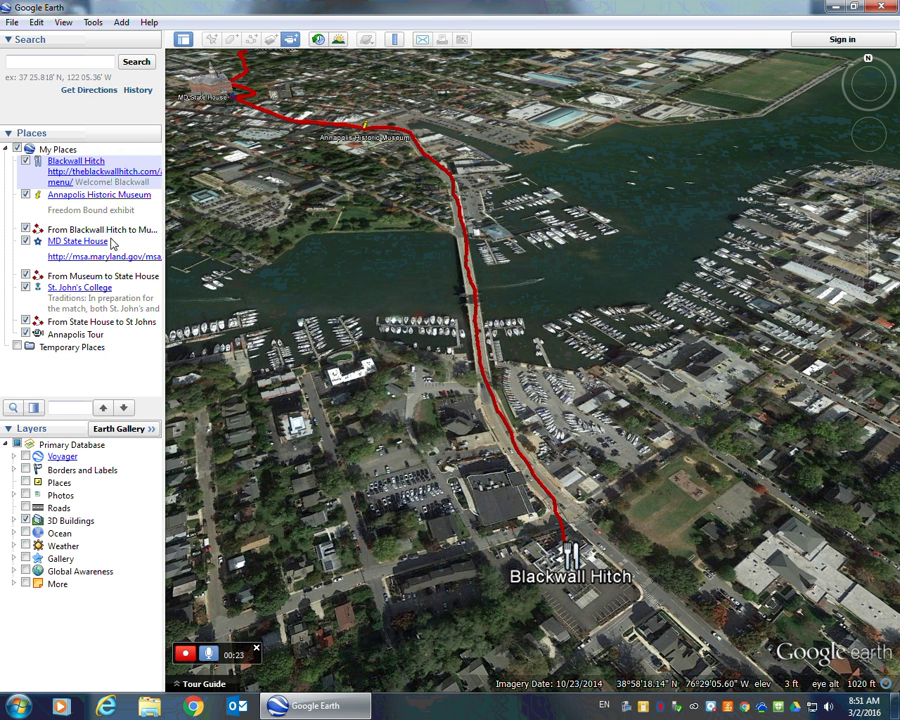
# - Show the Blackwall Hitch balloon and follow its link to the restaurant's main-menu page
pyautogui.click(74, 166)
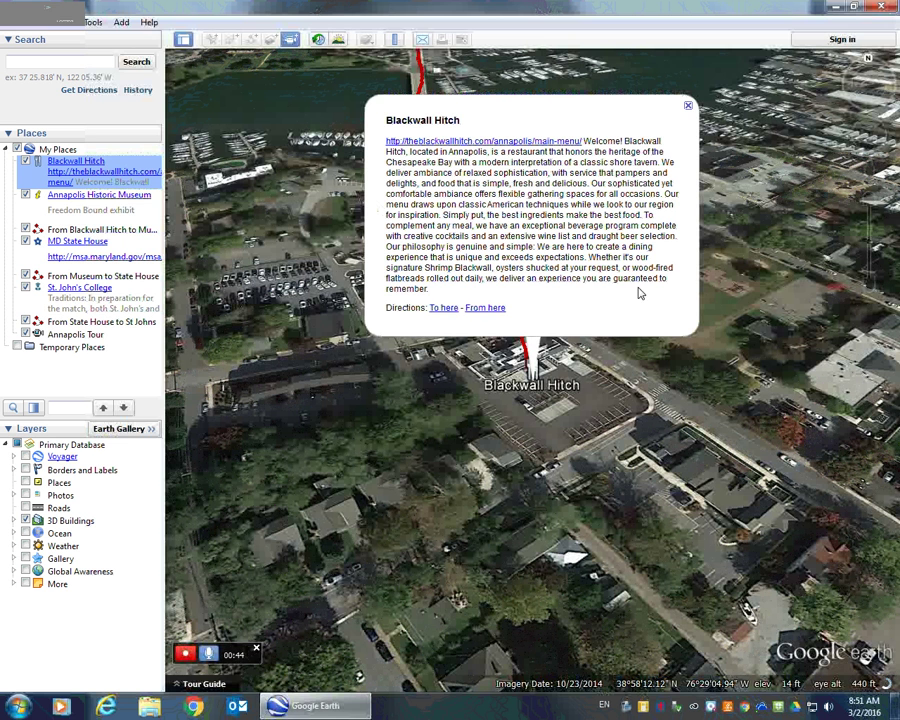
pyautogui.click(508, 147)
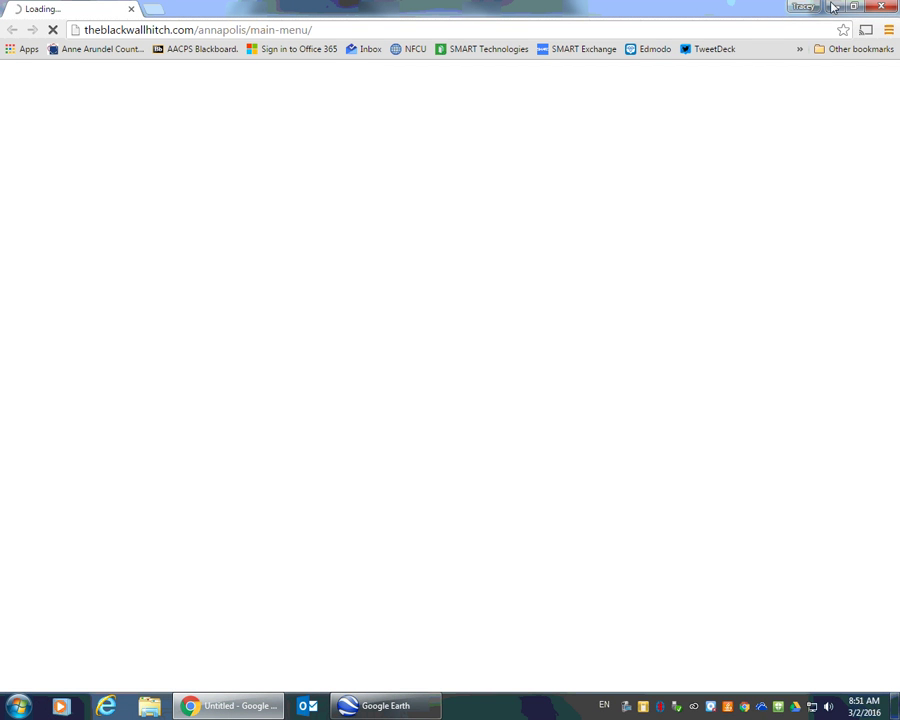
# - Close the Chrome window, returning to Google Earth with the tour recording still running
pyautogui.click(881, 7)
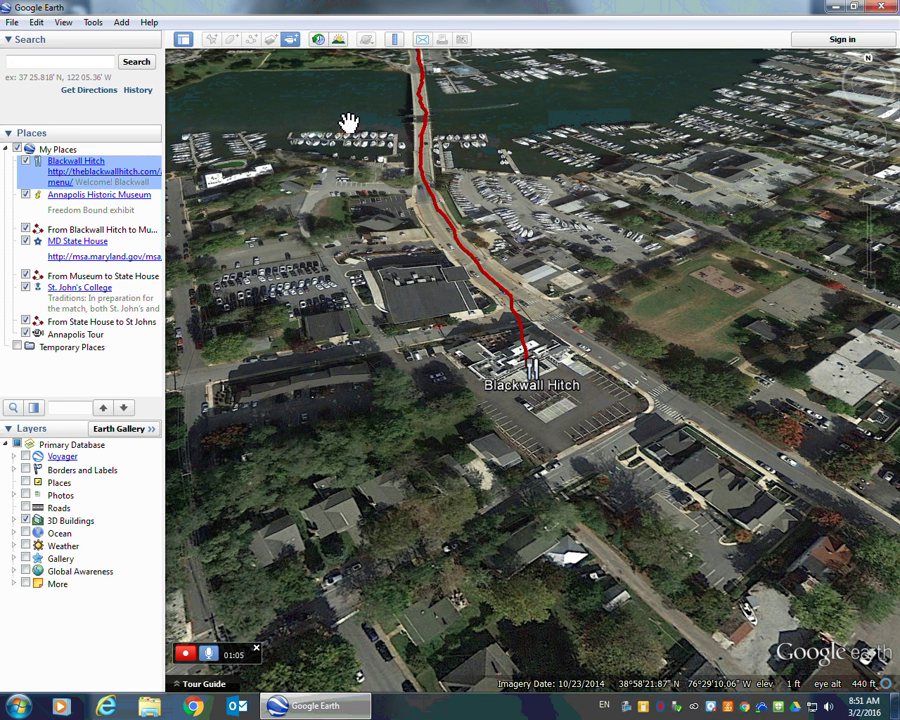
# - Show and dismiss the Blackwall Hitch description, then zoom in and tilt low over the restaurant
pyautogui.click(70, 164)
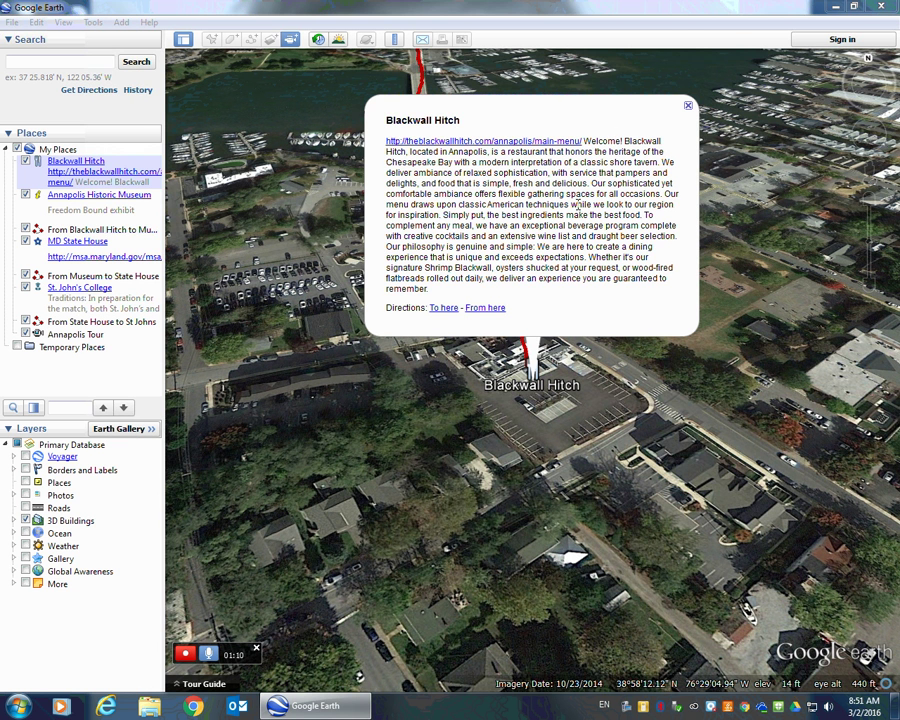
pyautogui.click(688, 105)
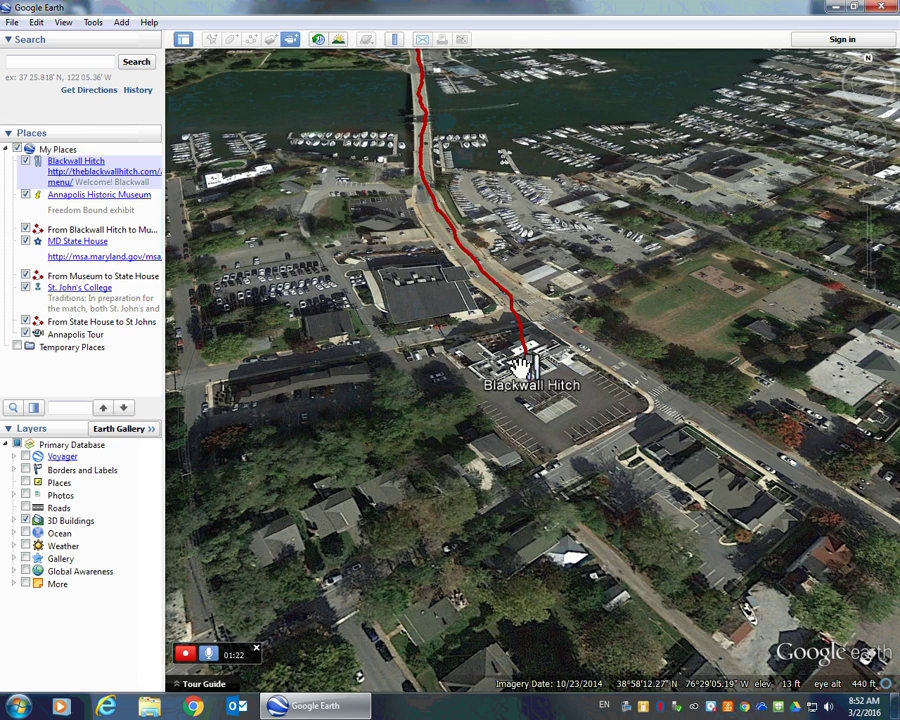
pyautogui.scroll(5, 522, 368)
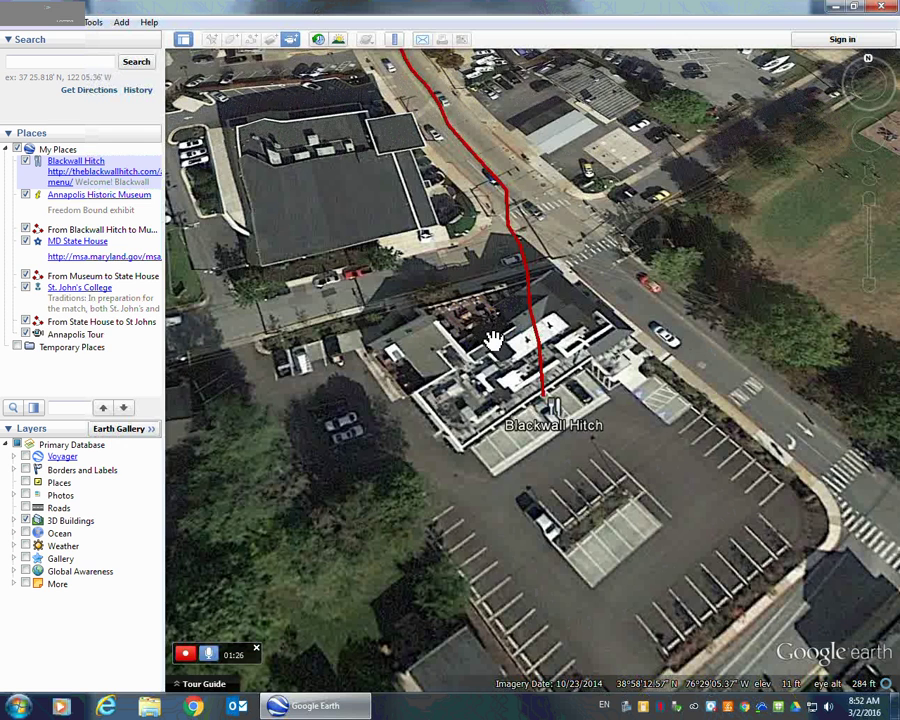
pyautogui.moveTo(493, 340); pyautogui.dragTo(487, 447, button='middle')
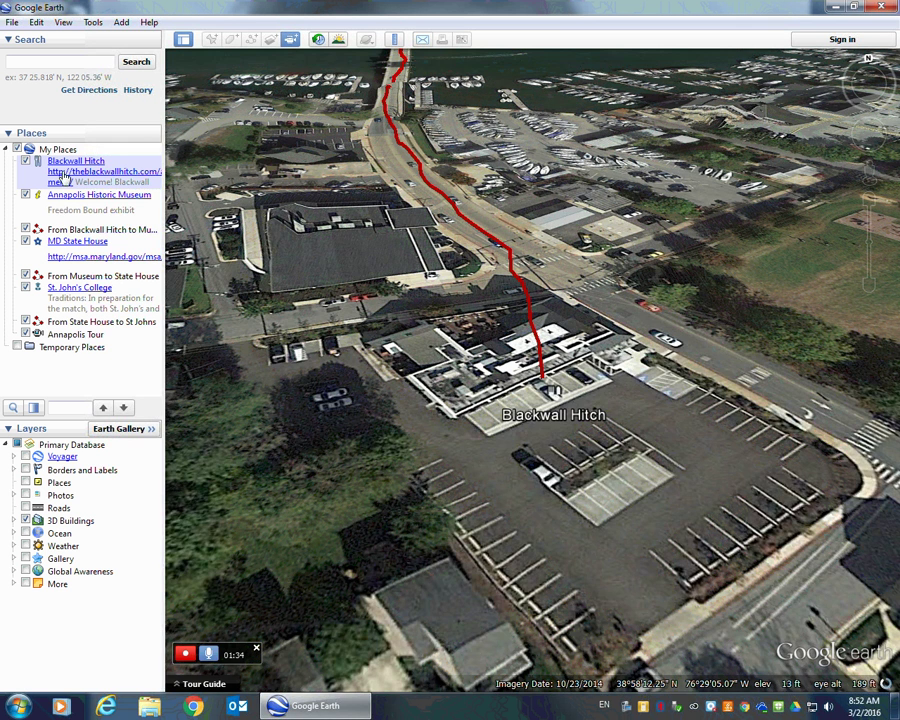
# - Fly along 'From Blackwall Hitch to Museum', then into Street View at the Annapolis Historic Museum
pyautogui.doubleClick(82, 233)
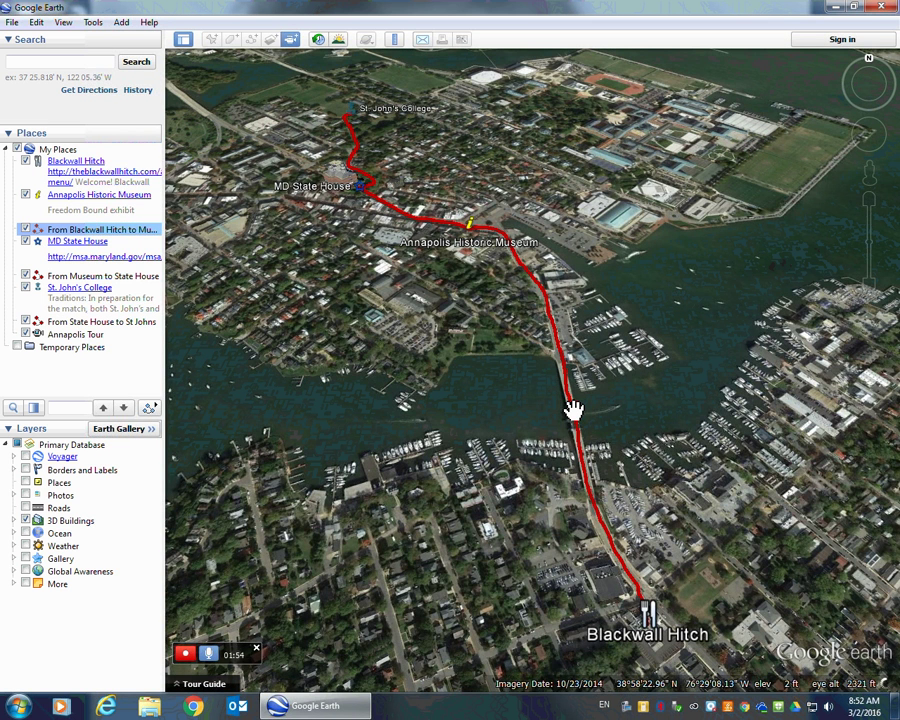
pyautogui.doubleClick(72, 200)
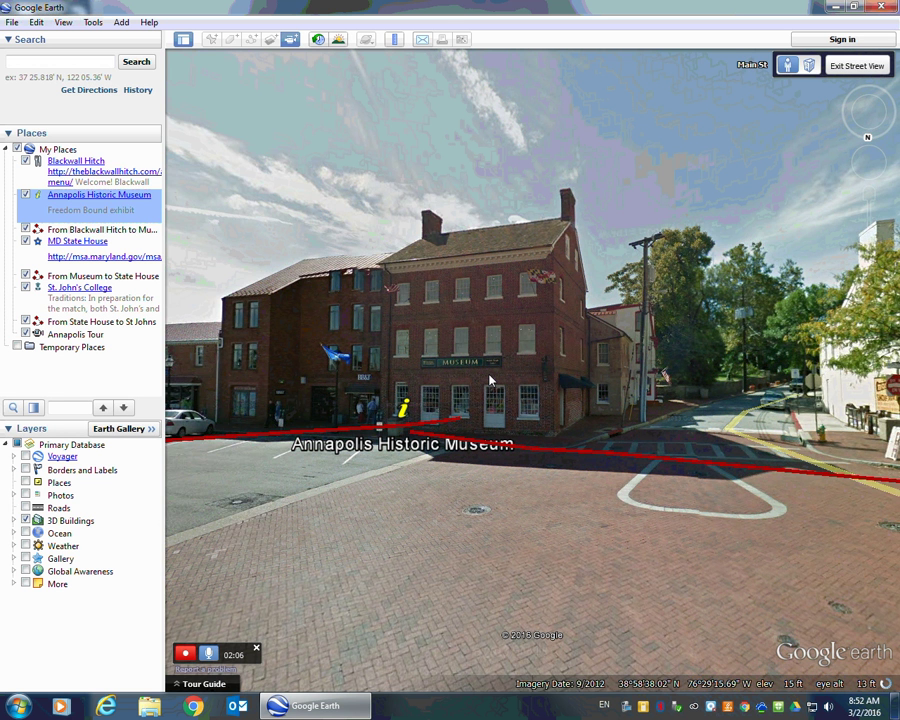
pyautogui.click(88, 198)
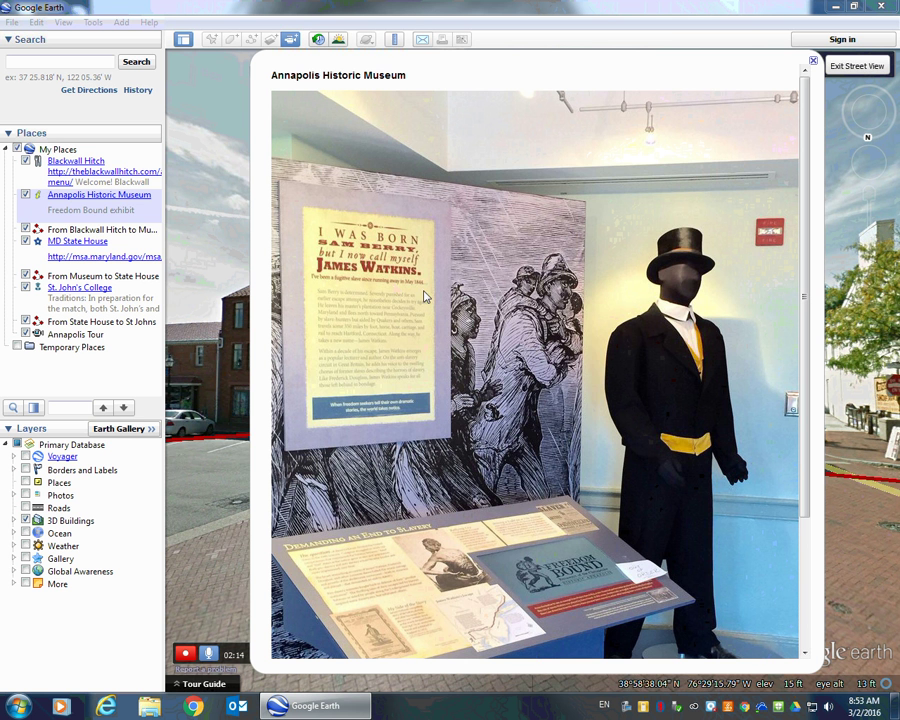
pyautogui.click(813, 63)
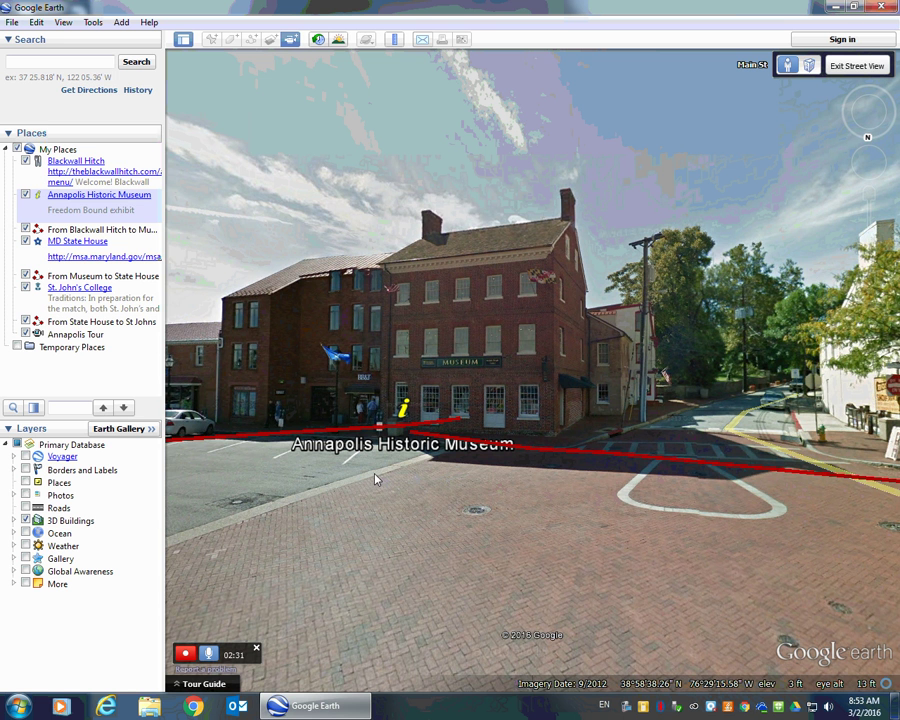
# - Turn to face Main St and walk forward past the roundabout toward the waterfront
pyautogui.moveTo(313, 476); pyautogui.dragTo(478, 452)
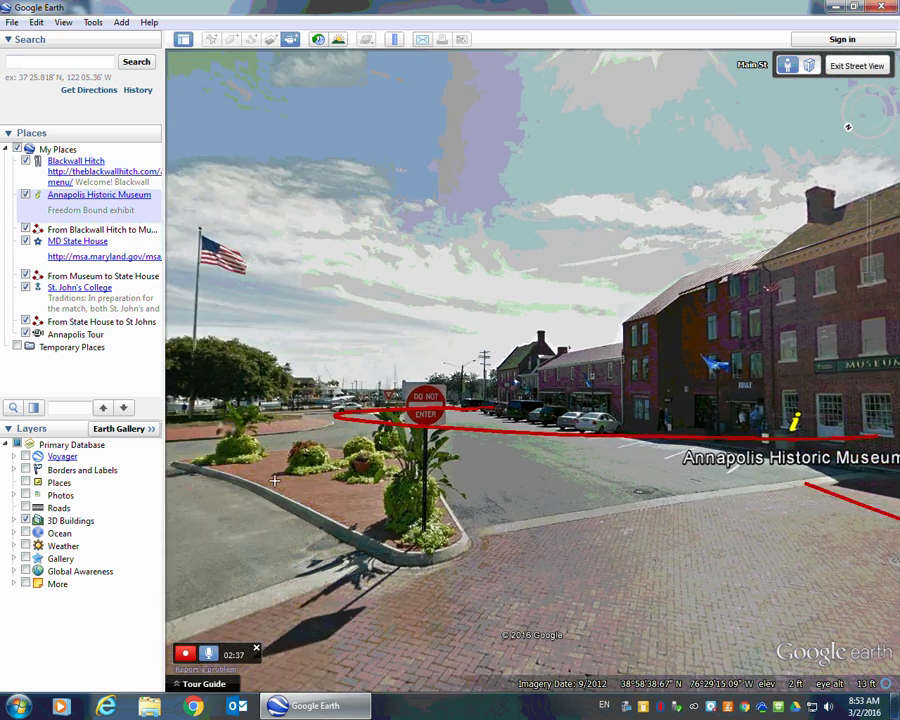
pyautogui.moveTo(274, 481); pyautogui.dragTo(373, 507)
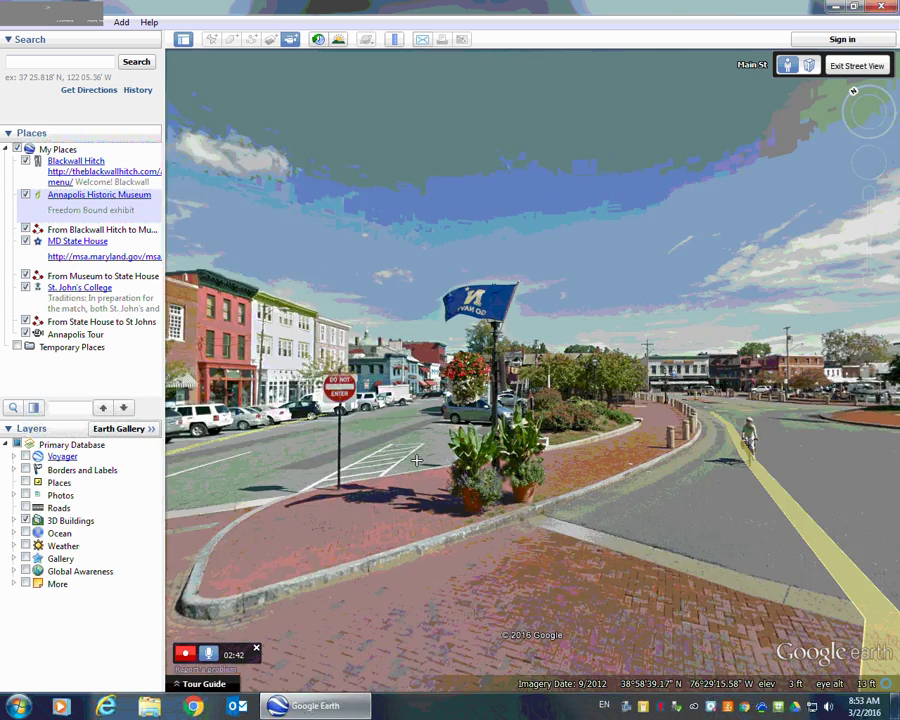
pyautogui.moveTo(291, 487); pyautogui.dragTo(295, 438)
pyautogui.doubleClick(579, 413)
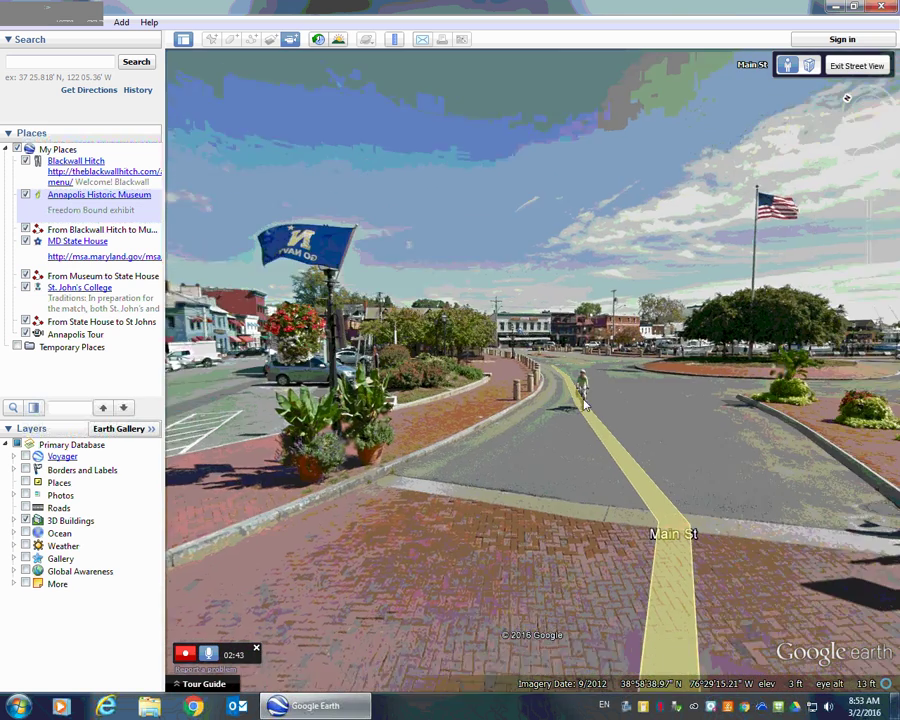
pyautogui.doubleClick(579, 413)
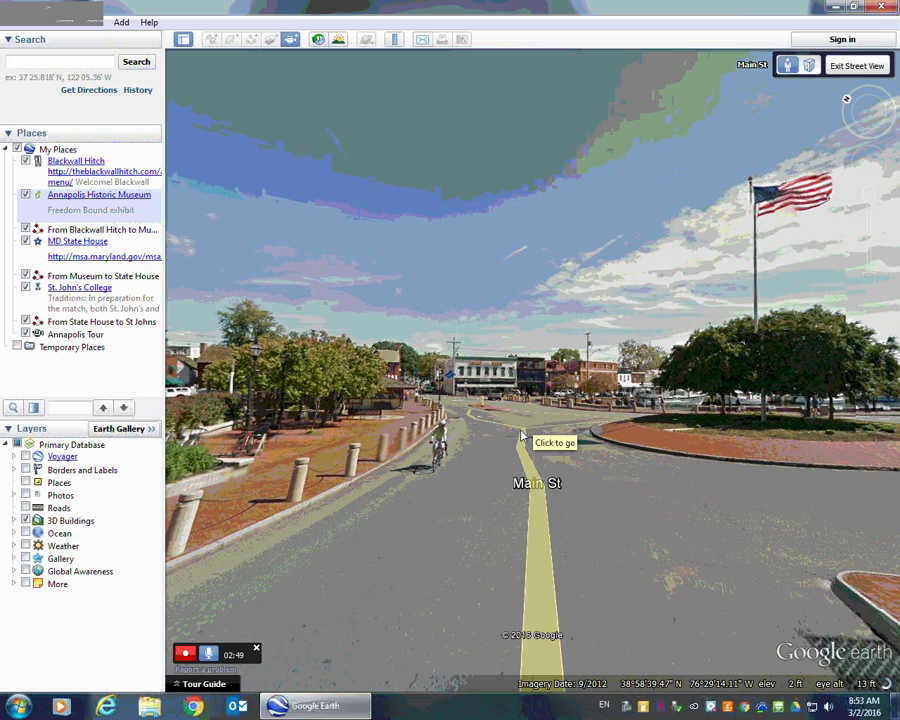
pyautogui.doubleClick(522, 437)
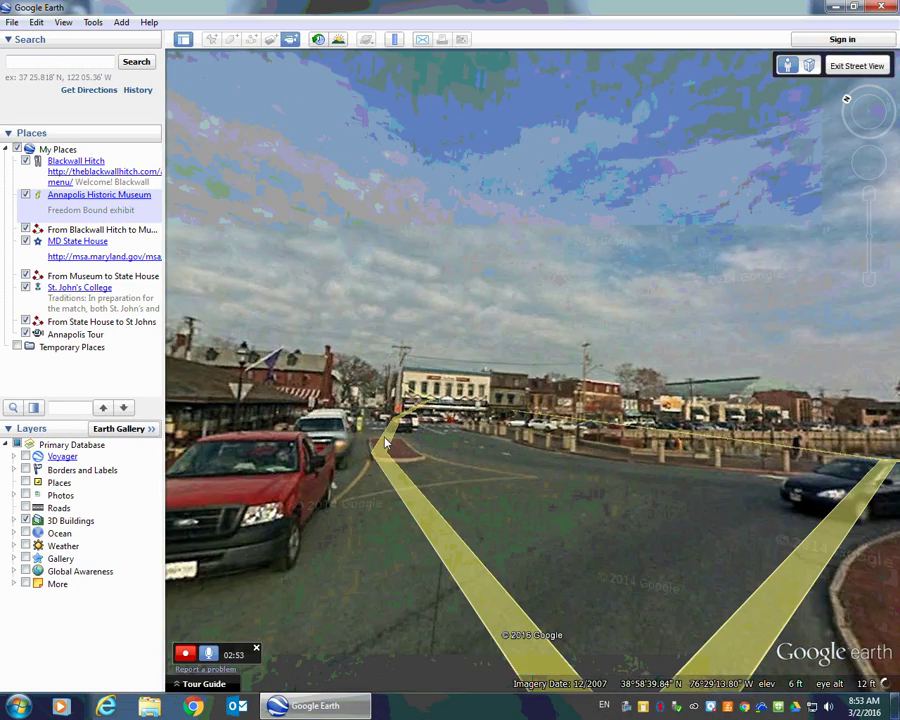
pyautogui.doubleClick(385, 443)
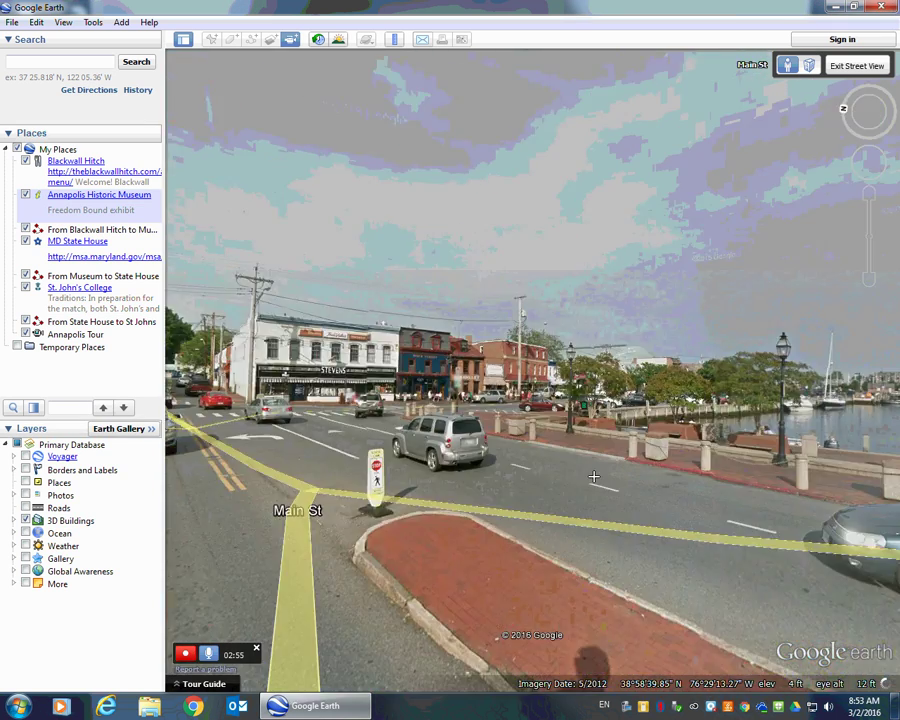
# - Look around the Compromise St harbourfront and Market Square, then fly to 'From Museum to State House'
pyautogui.moveTo(594, 477); pyautogui.dragTo(372, 460)
pyautogui.doubleClick(372, 460)
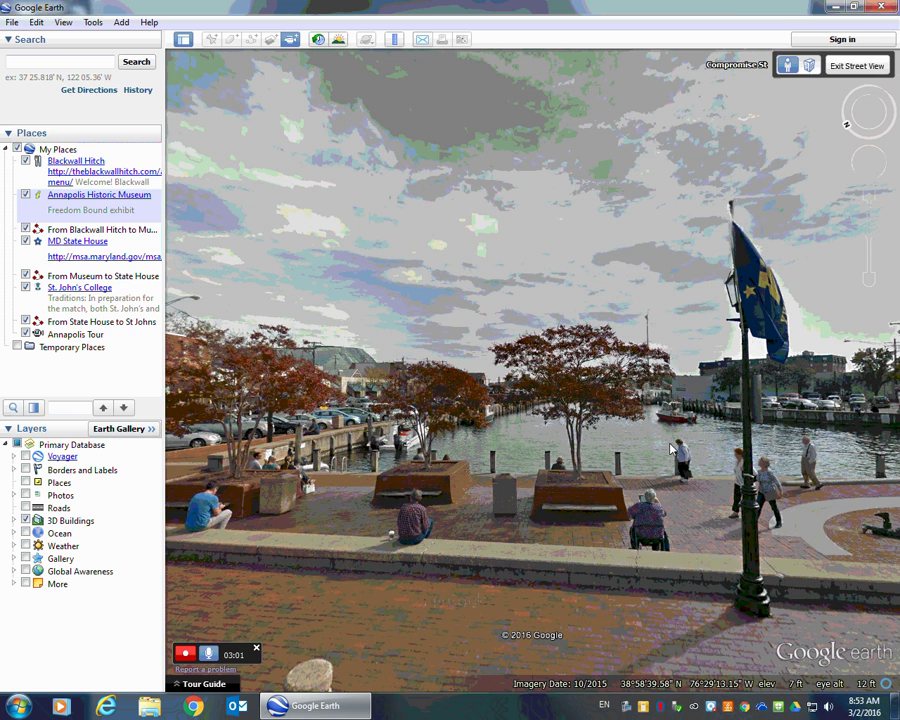
pyautogui.doubleClick(497, 437)
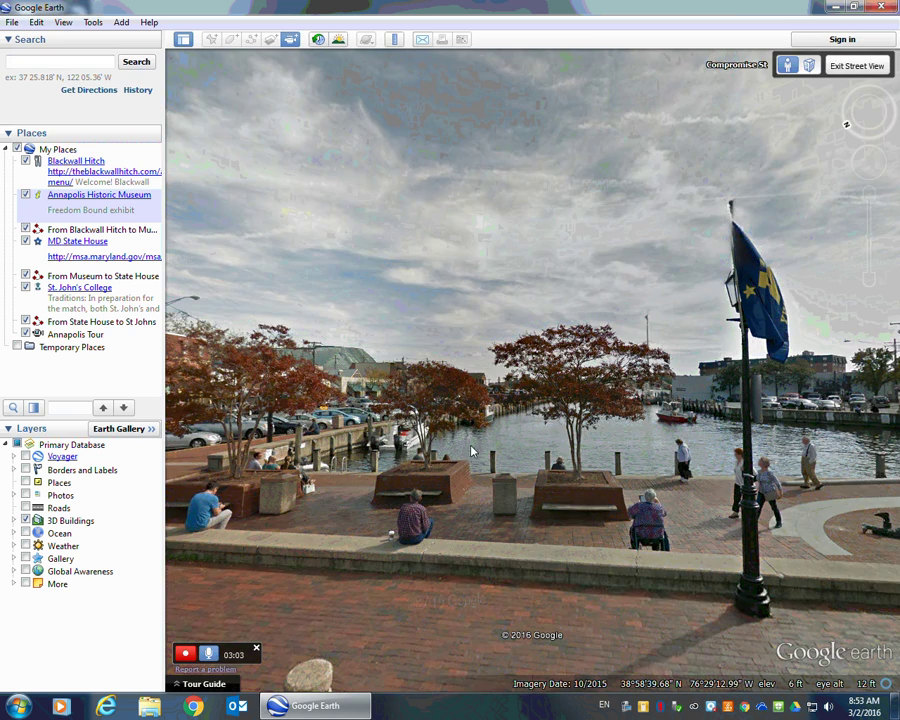
pyautogui.moveTo(497, 437); pyautogui.dragTo(673, 508)
pyautogui.moveTo(323, 496); pyautogui.dragTo(497, 492)
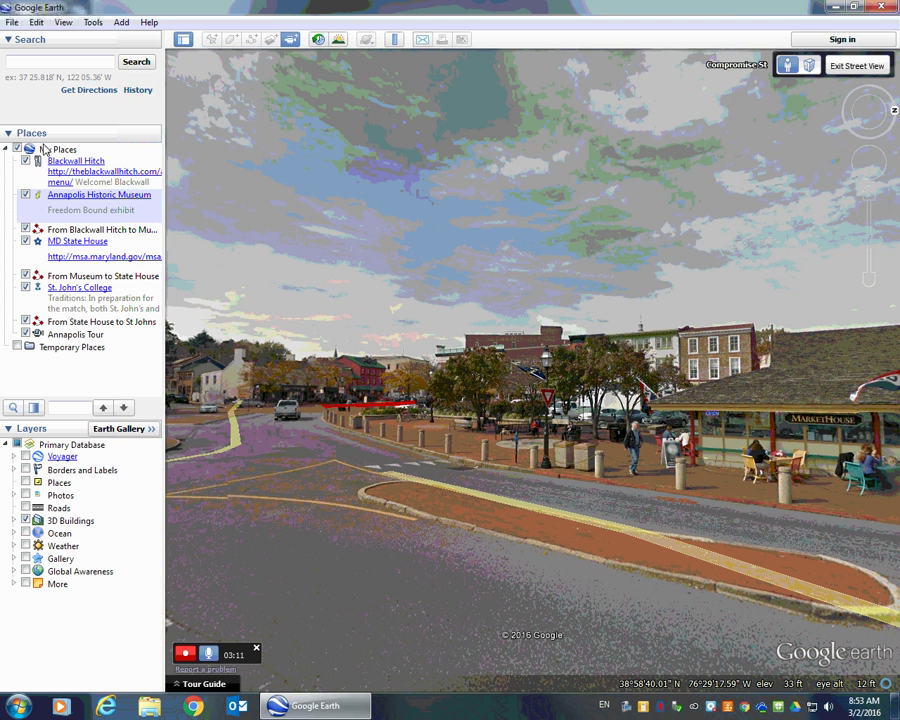
pyautogui.doubleClick(89, 279)
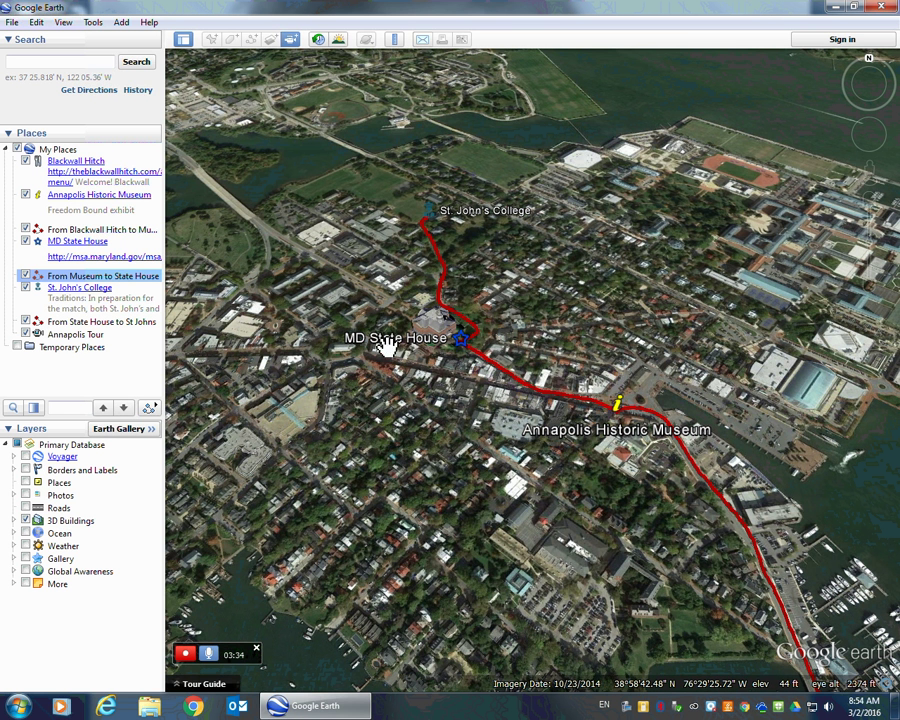
# - Fly to the MD State House placemark and display its balloon with website link and directions
pyautogui.doubleClick(75, 244)
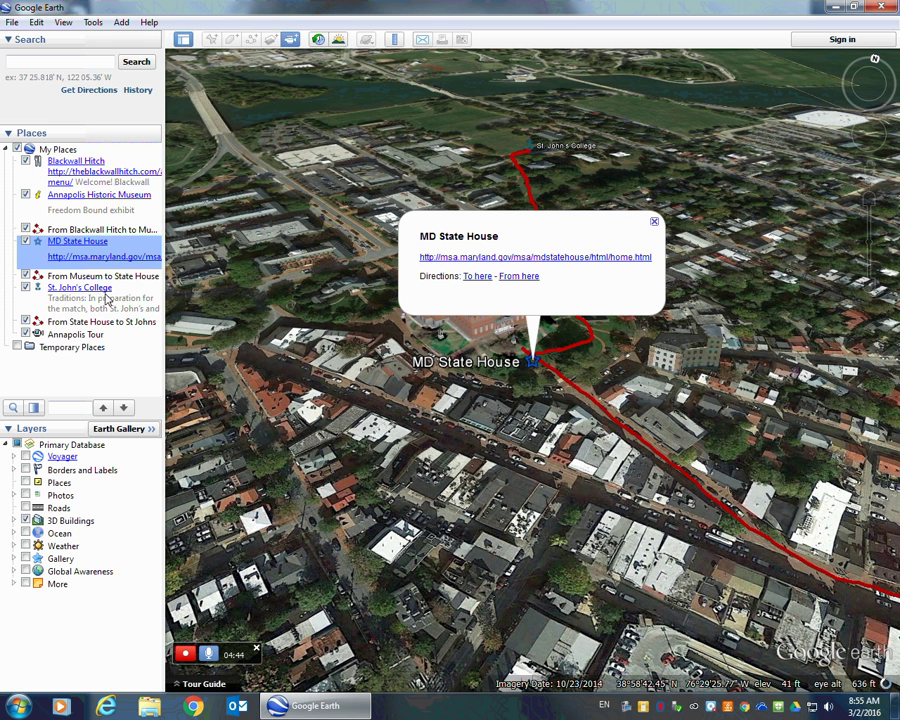
# - Follow the msa.maryland.gov link to load the Maryland State House home page in Chrome
pyautogui.click(490, 258)
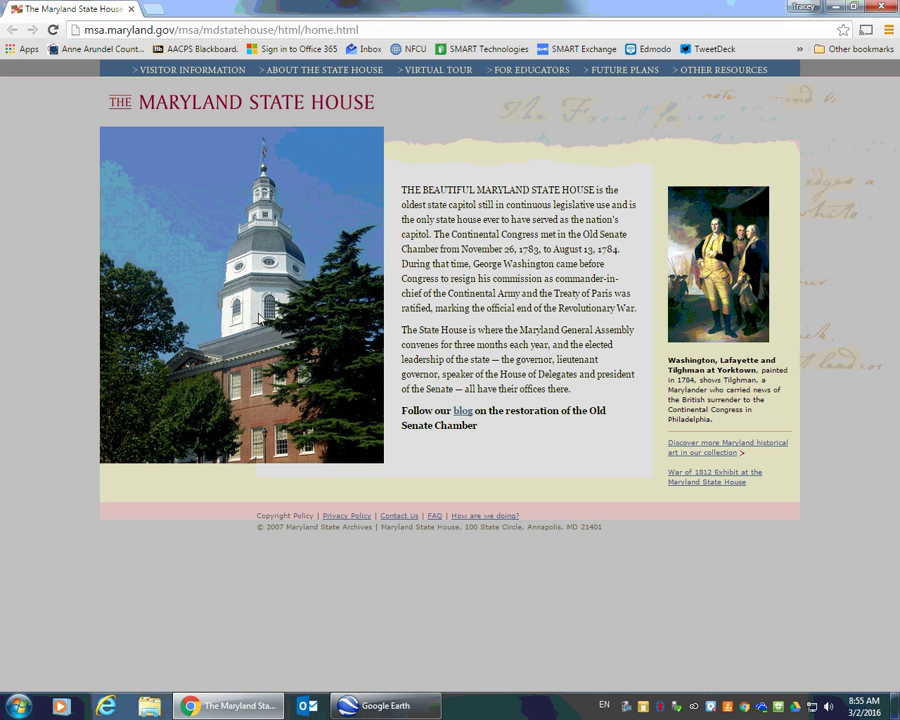
# - Close the Chrome window showing the Maryland State House home page
pyautogui.click(883, 8)
# - Zoom in on the 3D State House and back out, then fly to 'From State House to St Johns'
pyautogui.scroll(1, 530, 335)
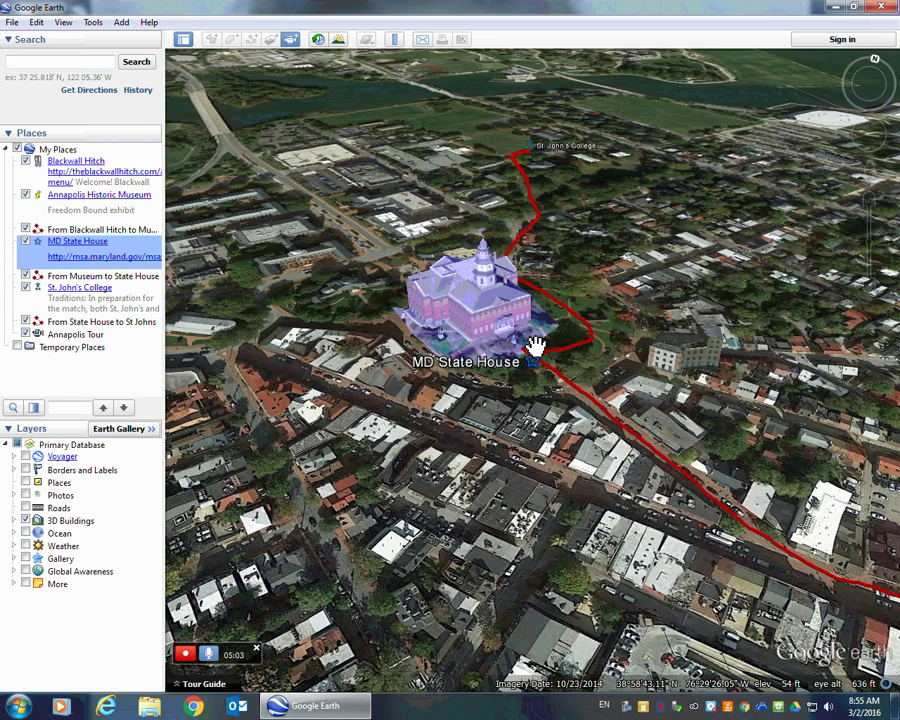
pyautogui.scroll(1, 532, 338)
pyautogui.scroll(1, 522, 347)
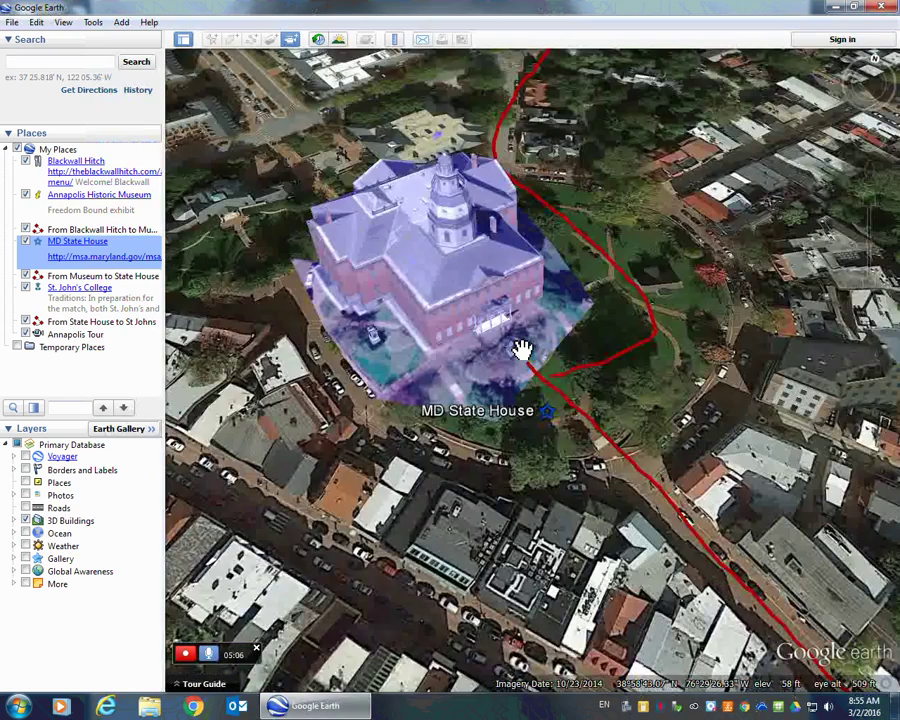
pyautogui.scroll(-3, 505, 330)
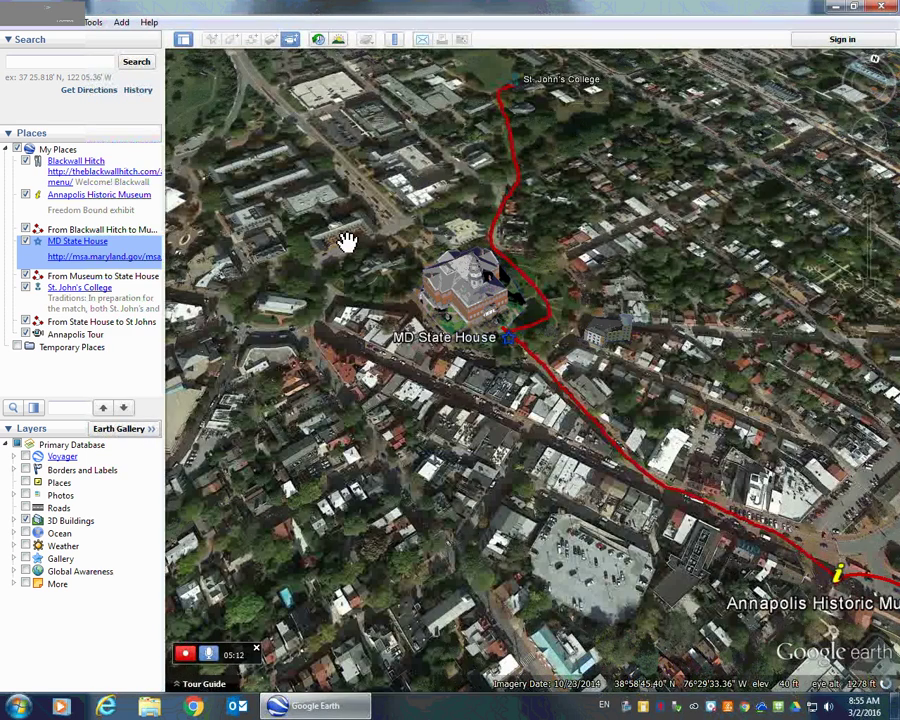
pyautogui.doubleClick(85, 322)
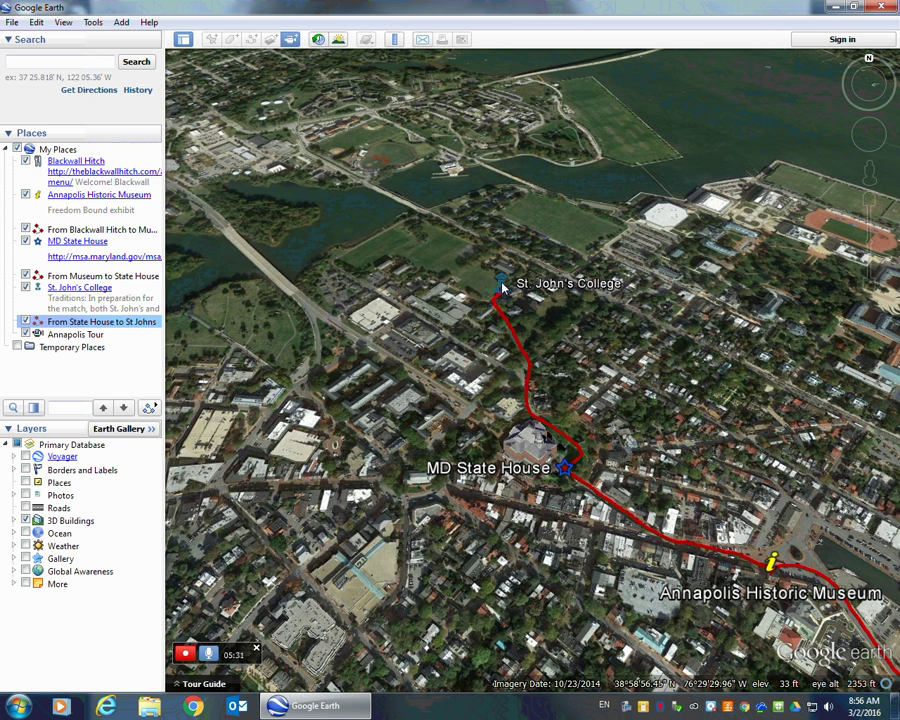
# - Show St. John's College's balloon, scroll its croquet description and photo, then close it
pyautogui.click(503, 287)
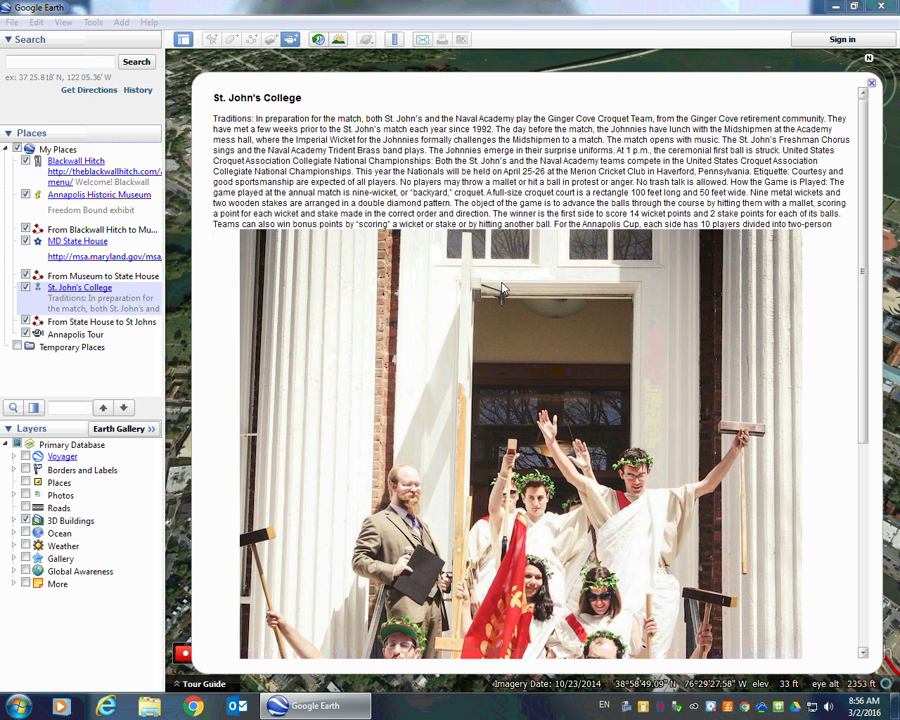
pyautogui.click(73, 291)
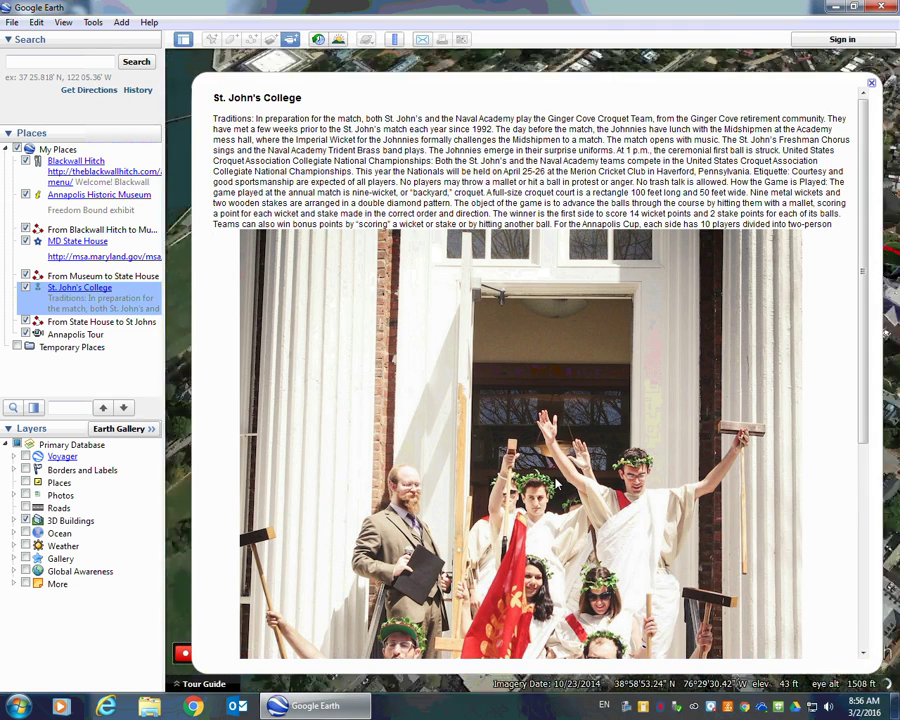
pyautogui.scroll(-10, 557, 484)
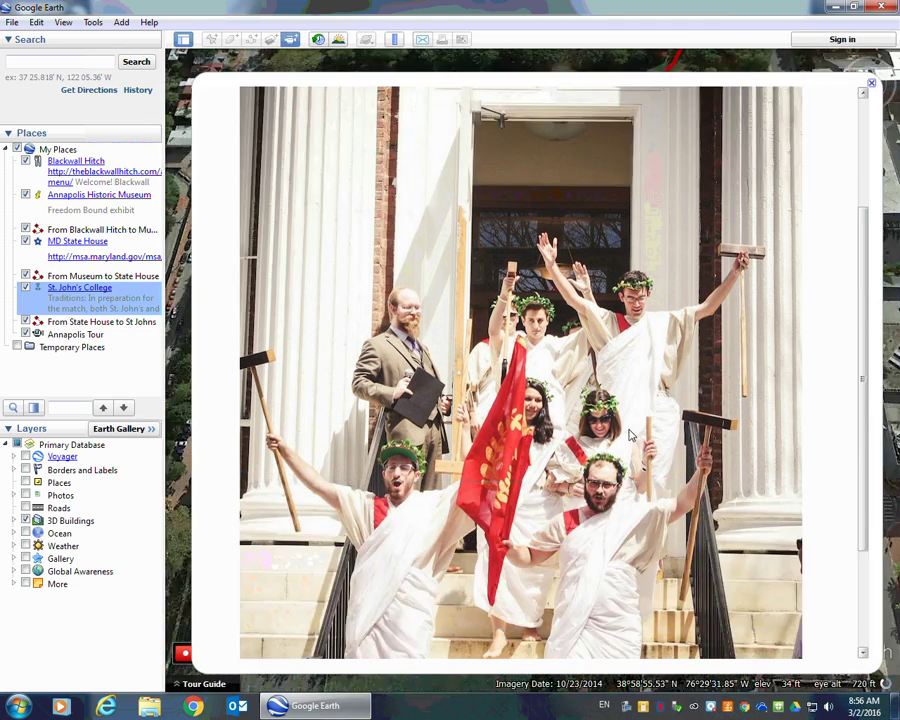
pyautogui.scroll(10, 627, 430)
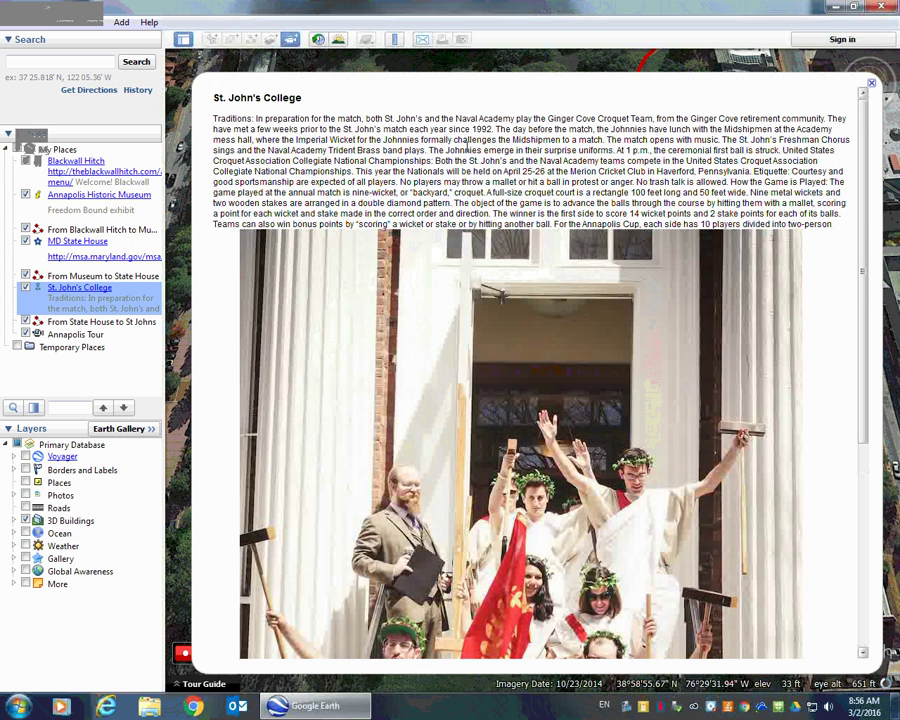
pyautogui.click(871, 86)
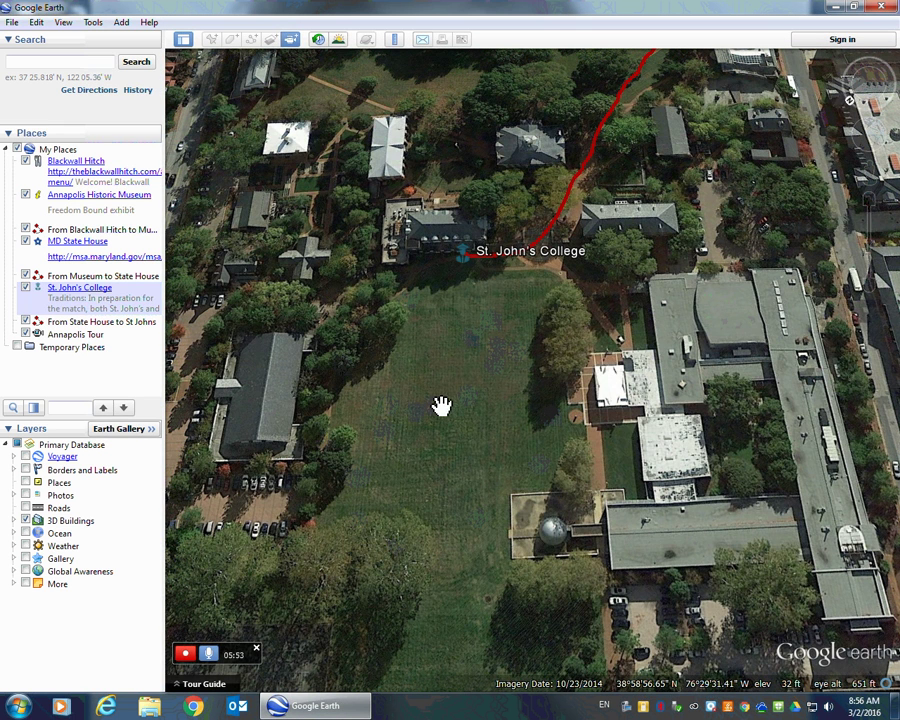
# - Zoom out and pan north from St. John's College to frame the red route to Blackwall Hitch
pyautogui.scroll(2, 443, 404)
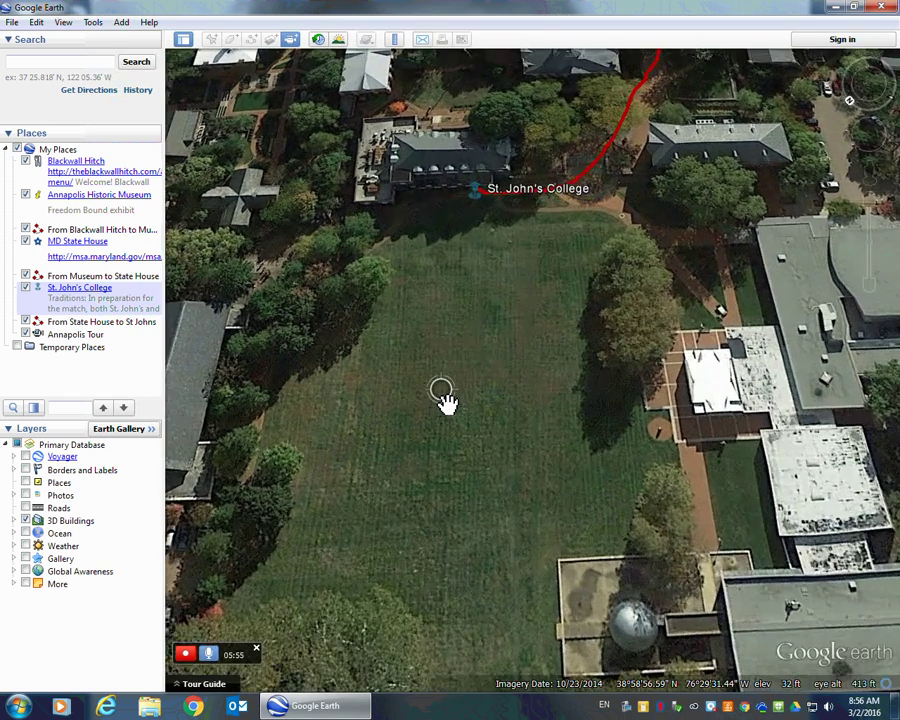
pyautogui.scroll(-3, 443, 399)
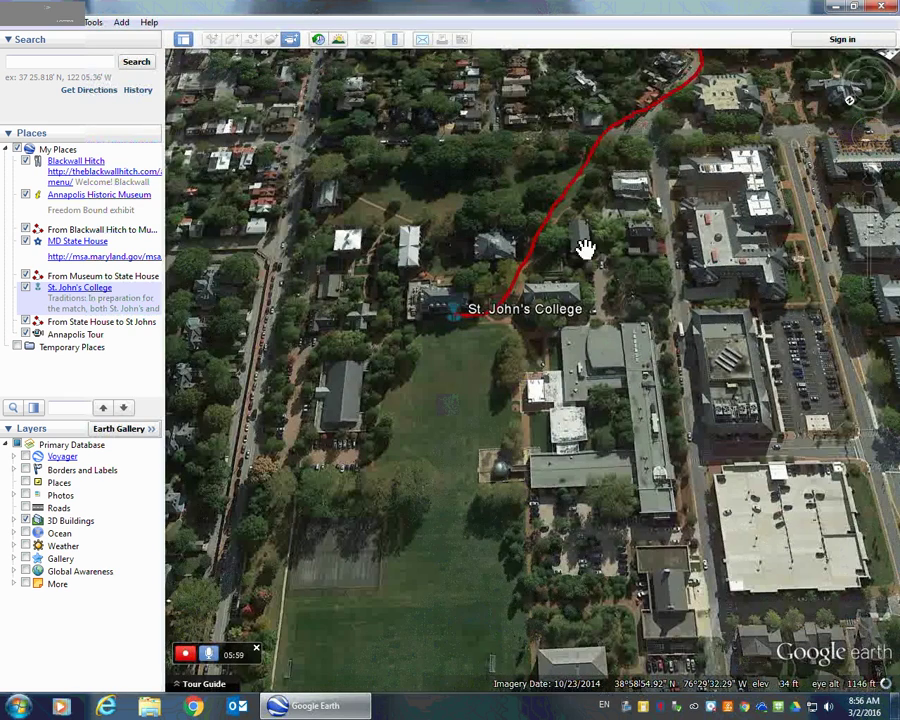
pyautogui.moveTo(626, 185); pyautogui.dragTo(487, 358)
pyautogui.scroll(-4, 487, 358)
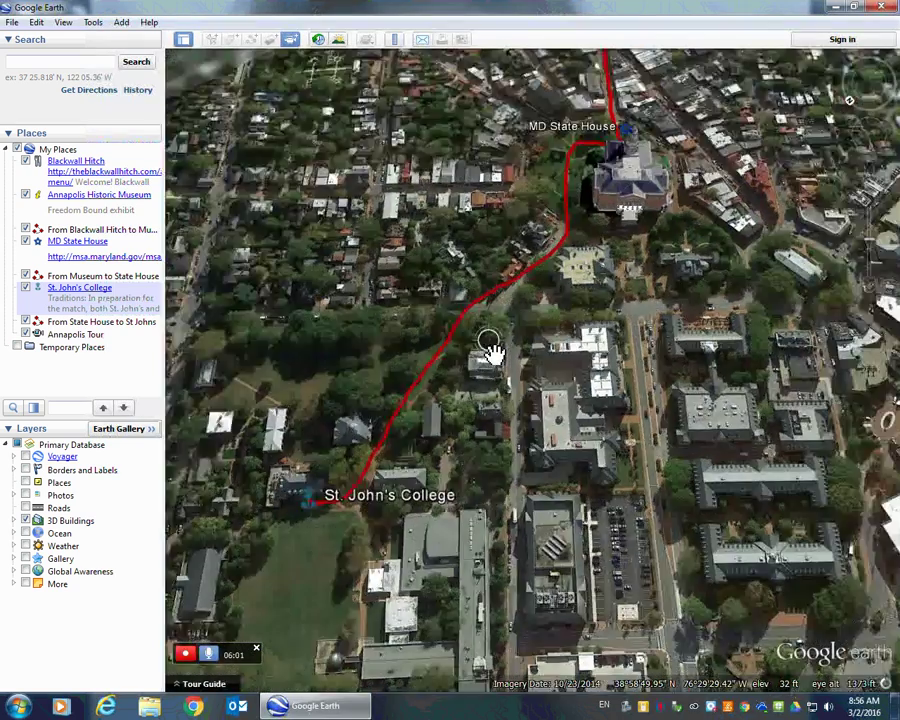
pyautogui.moveTo(566, 202); pyautogui.dragTo(464, 355)
pyautogui.scroll(-2, 537, 302)
pyautogui.scroll(-2, 510, 342)
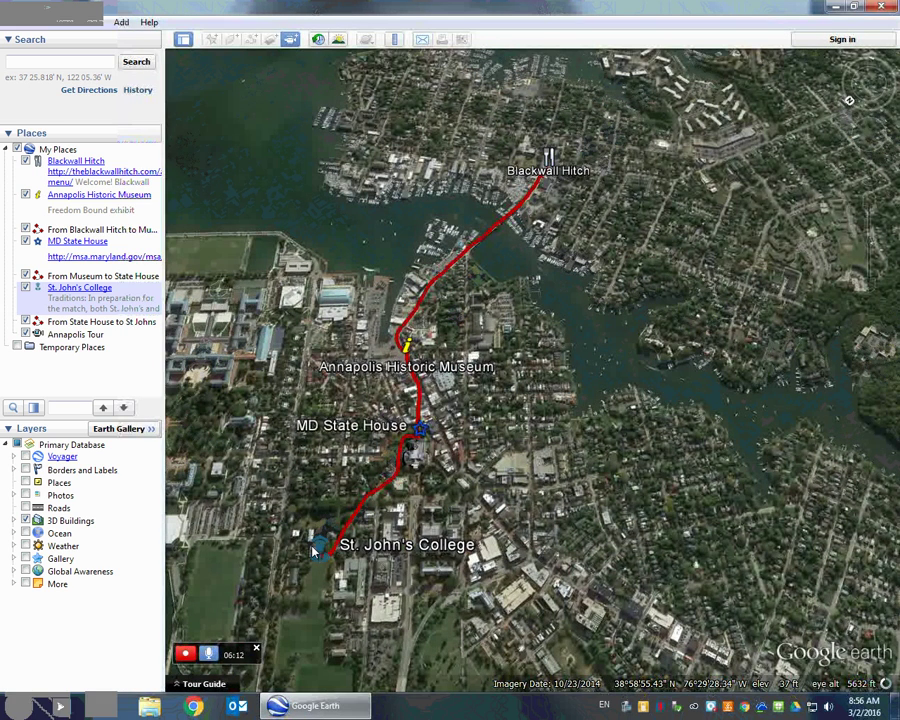
# - Stop the tour recording, pause its playback, and bring up the New Tour save dialog
pyautogui.click(186, 656)
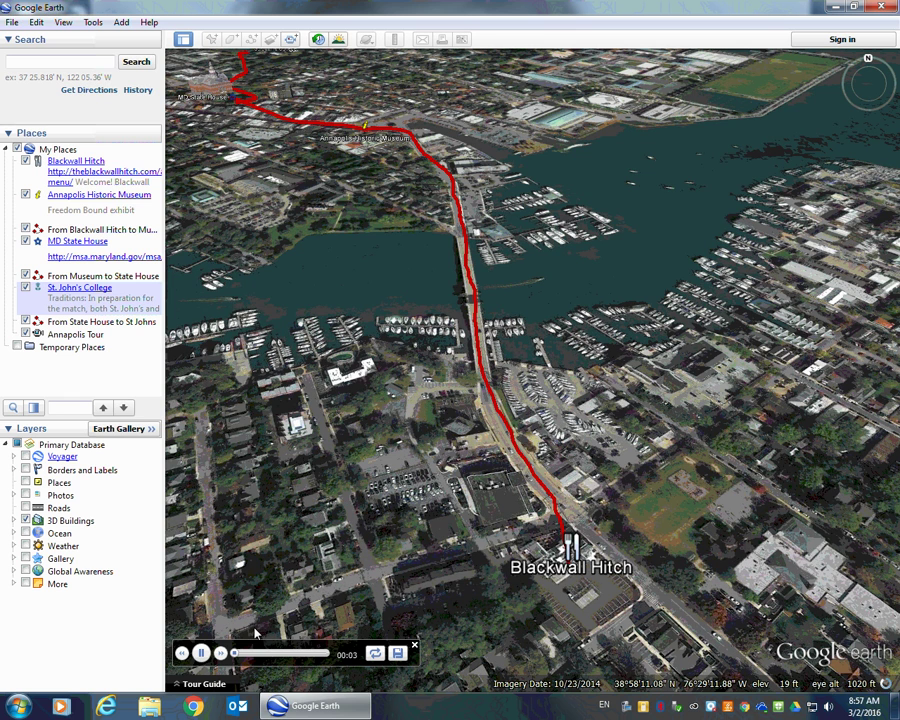
pyautogui.click(201, 654)
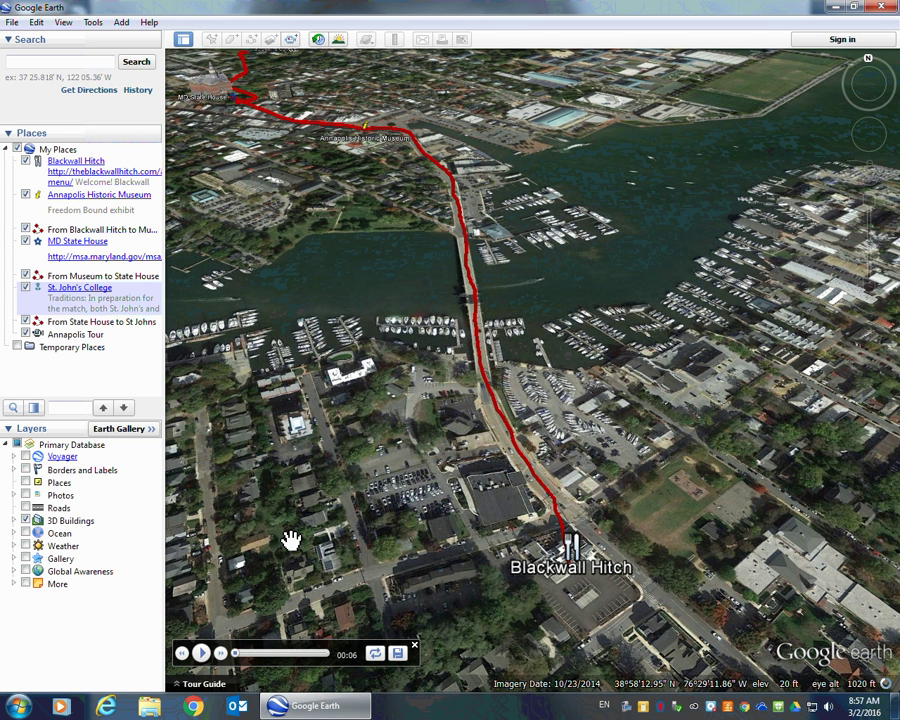
pyautogui.click(398, 654)
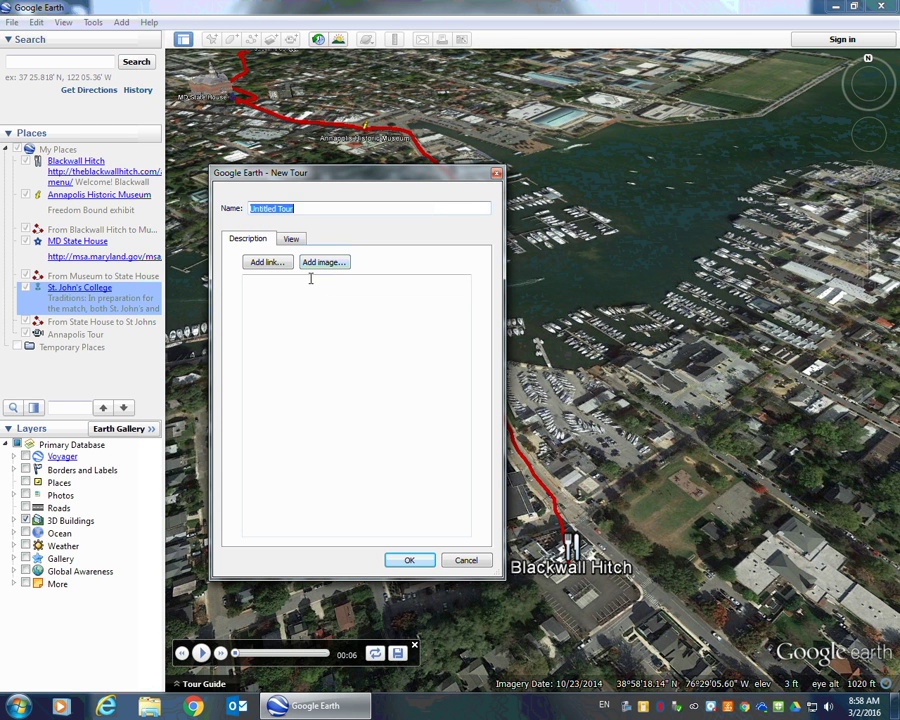
# - Replace the Untitled Tour name with 'Annapolis Tour2' and confirm the new tour
pyautogui.click(266, 292)
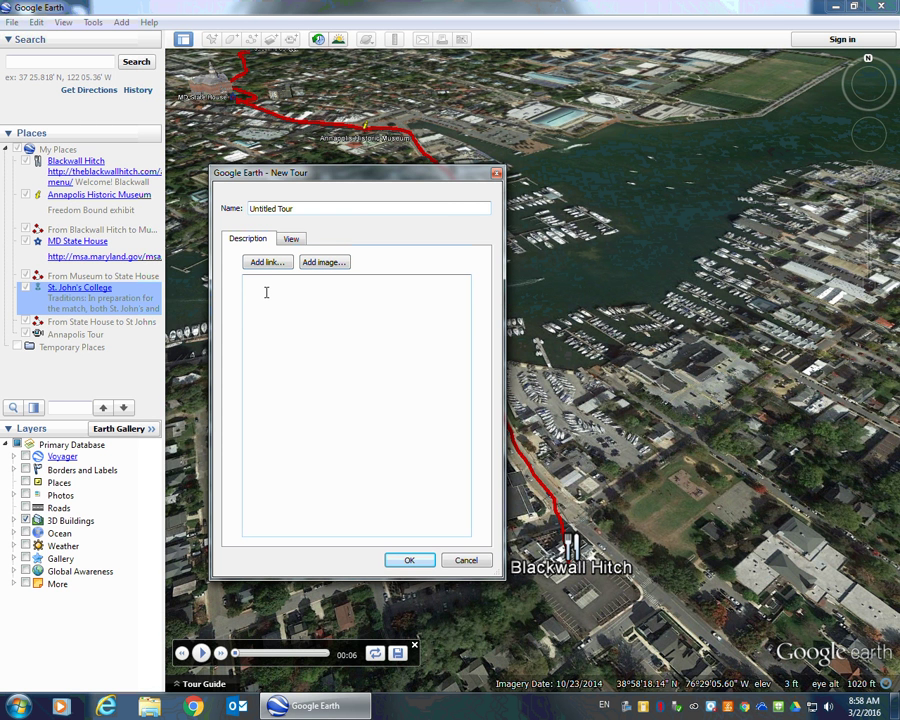
pyautogui.click(304, 209)
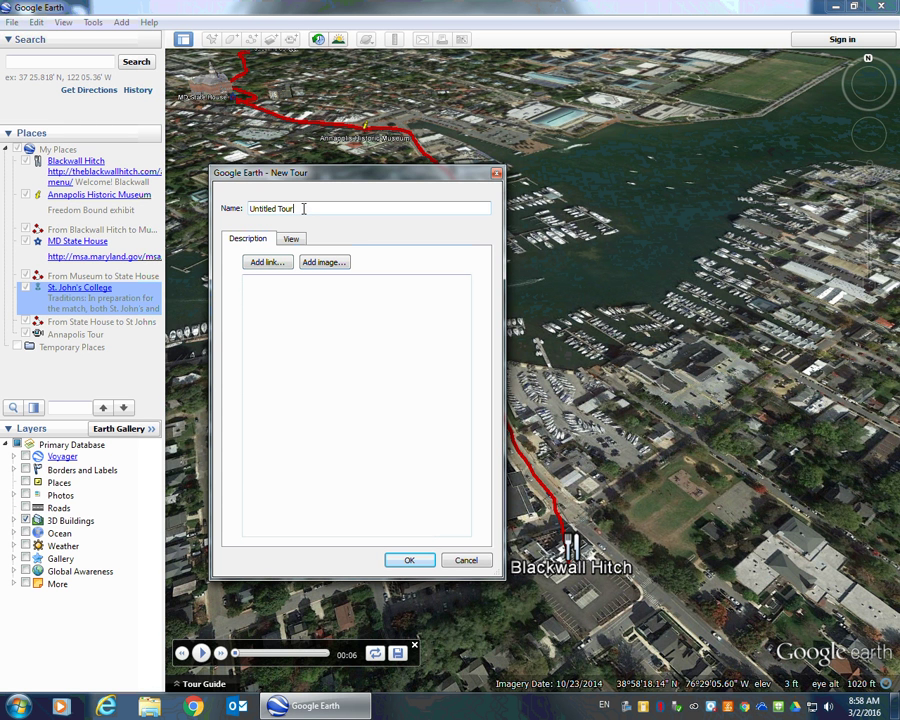
pyautogui.moveTo(304, 209); pyautogui.dragTo(249, 208)
pyautogui.write('Annapolis Tour2')
pyautogui.click(410, 561)
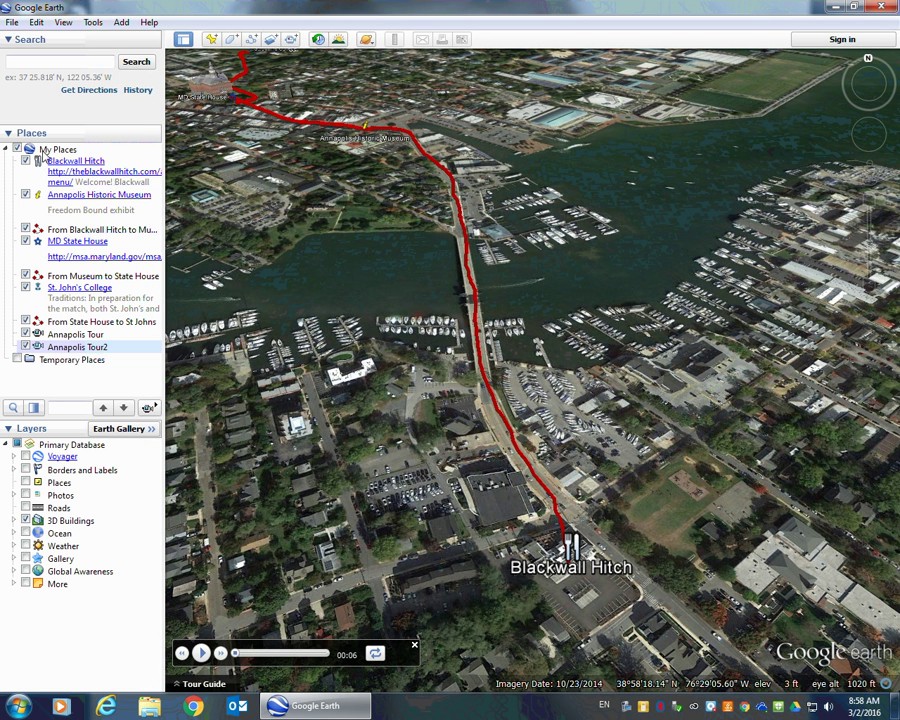
# - Delete the old Annapolis Tour from Places and confirm the deletion
pyautogui.rightClick(62, 335)
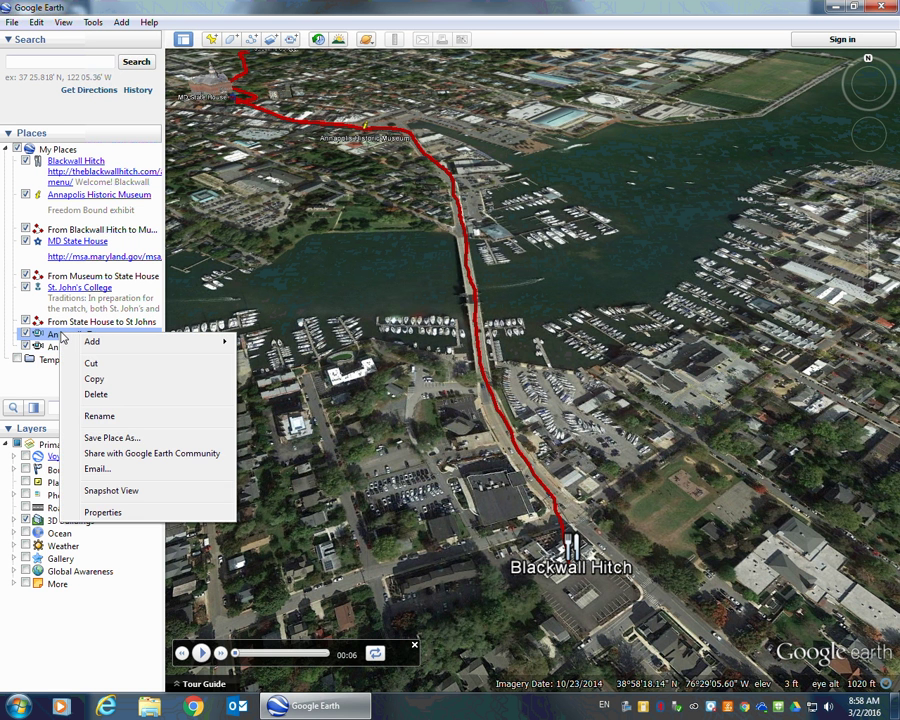
pyautogui.click(94, 394)
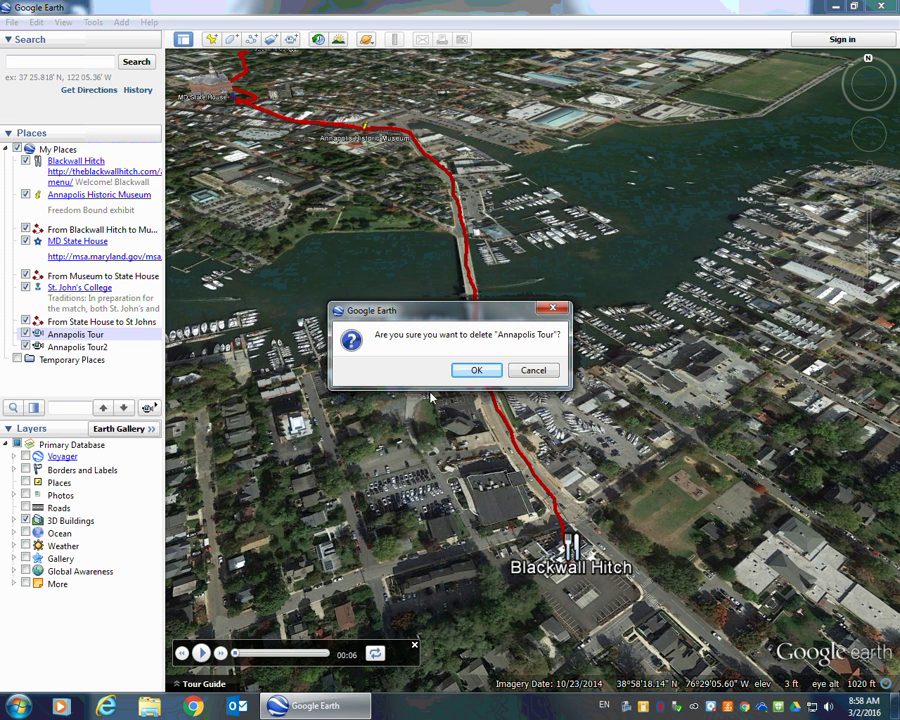
pyautogui.click(480, 371)
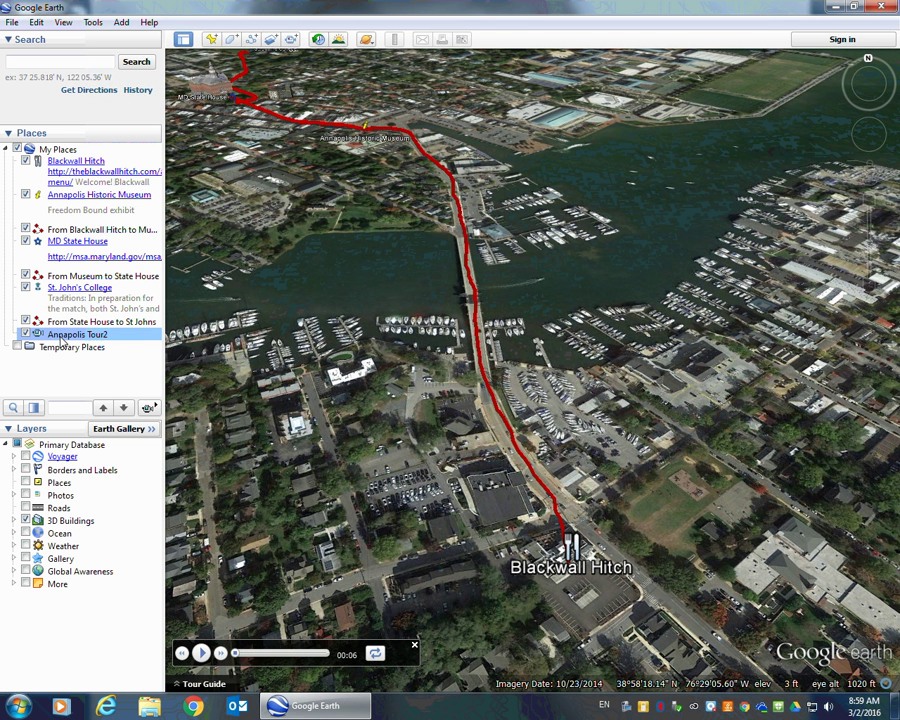
# - Save My Places from the File > Save menu
pyautogui.click(12, 22)
pyautogui.moveTo(199, 60)
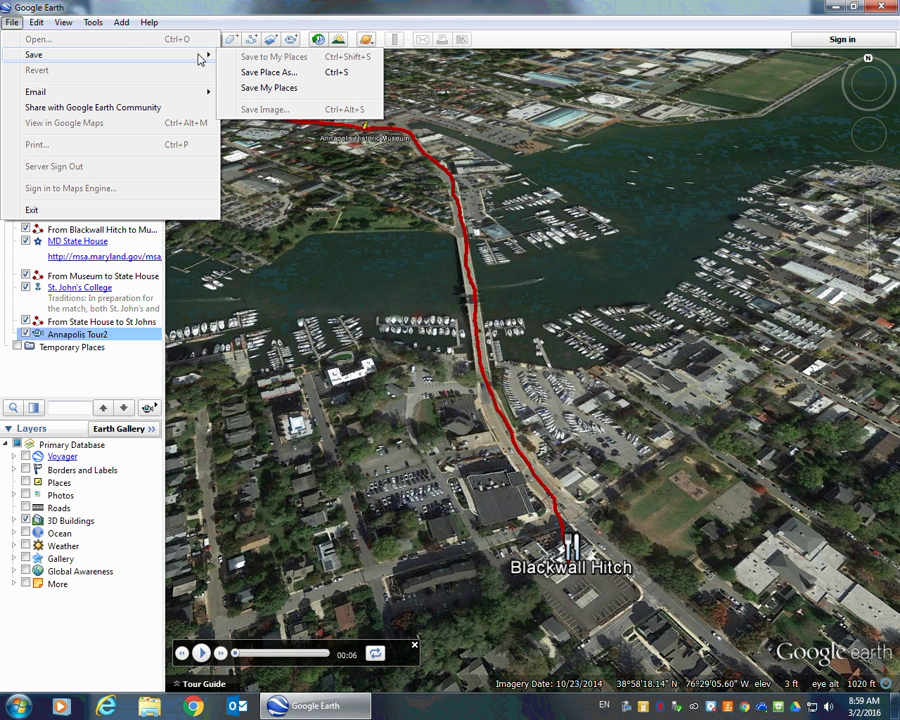
pyautogui.click(268, 90)
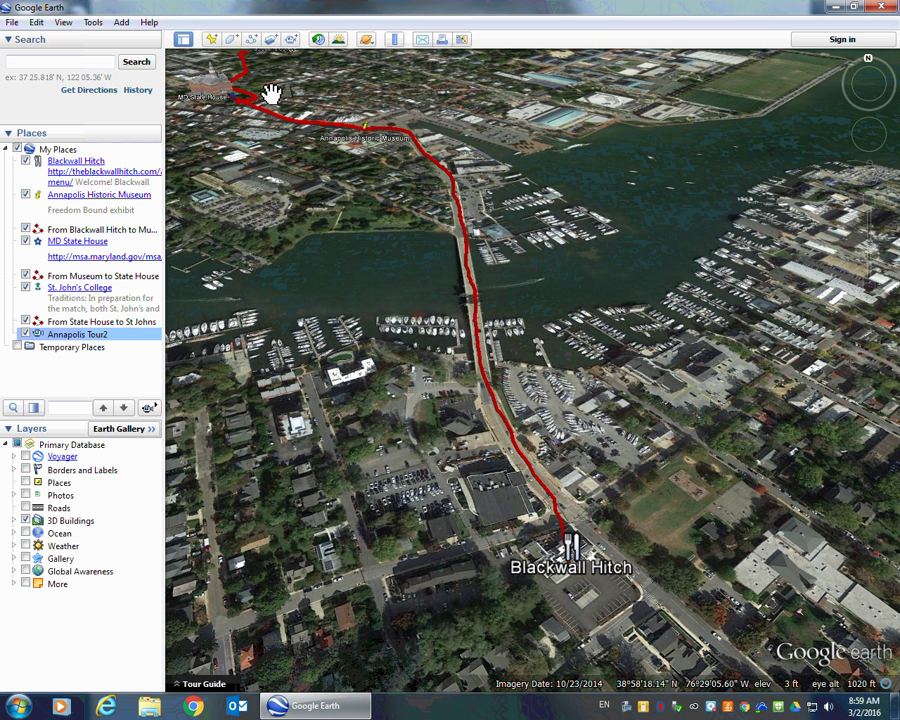
# - Export Annapolis Tour2 as Annapolis Tour2.kmz into the Sketchup and Earth folder
pyautogui.click(12, 22)
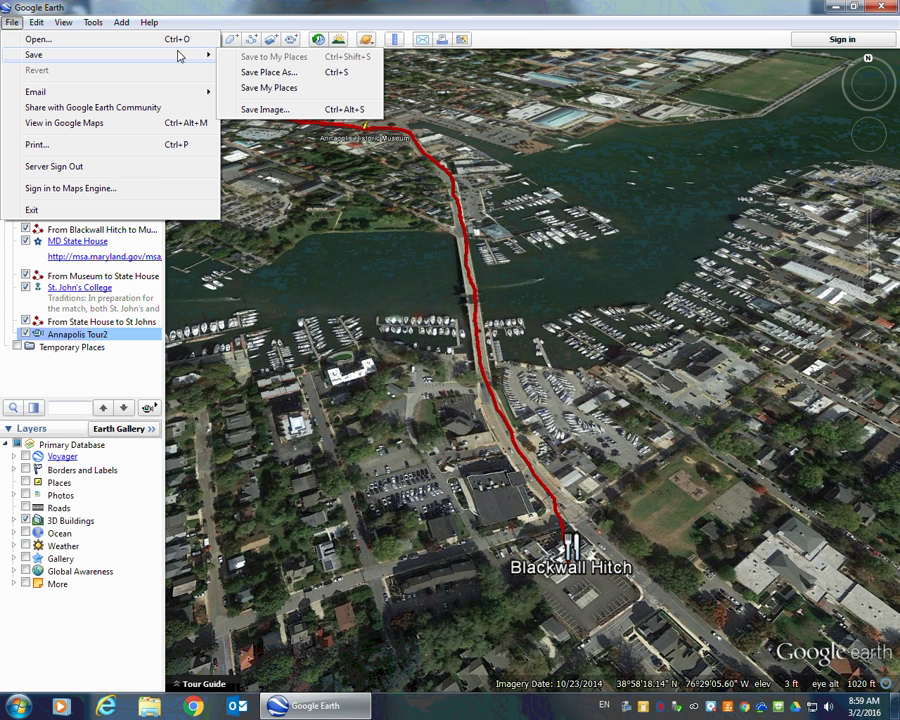
pyautogui.click(258, 73)
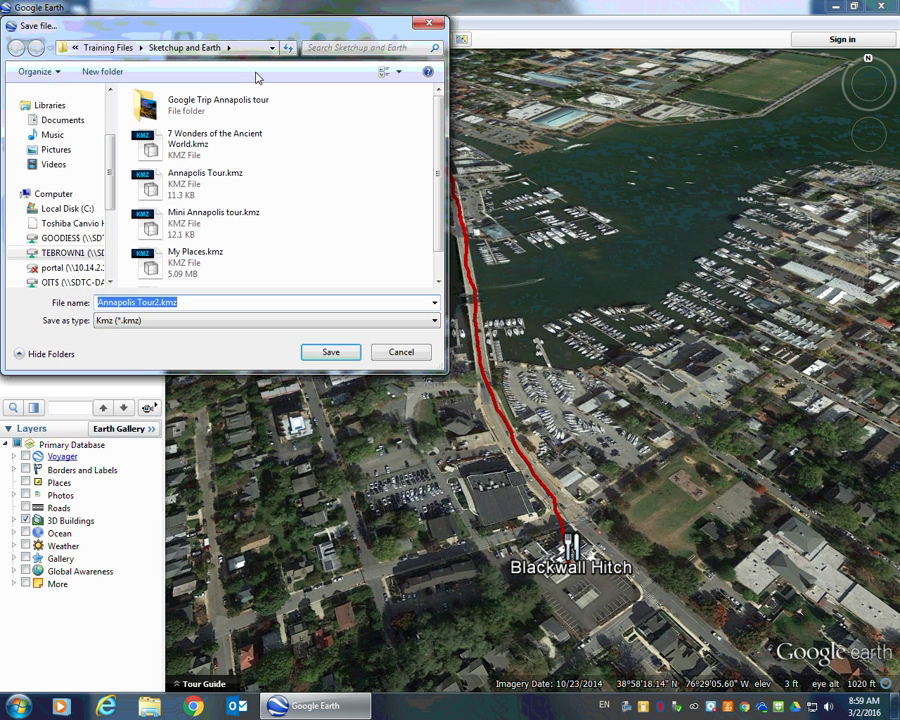
pyautogui.click(331, 353)
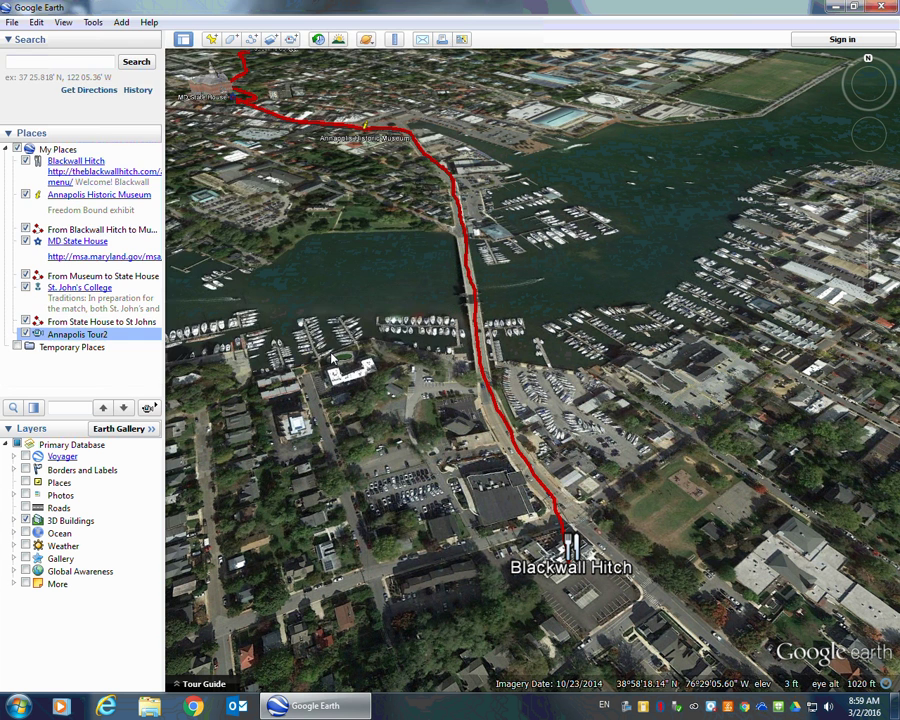